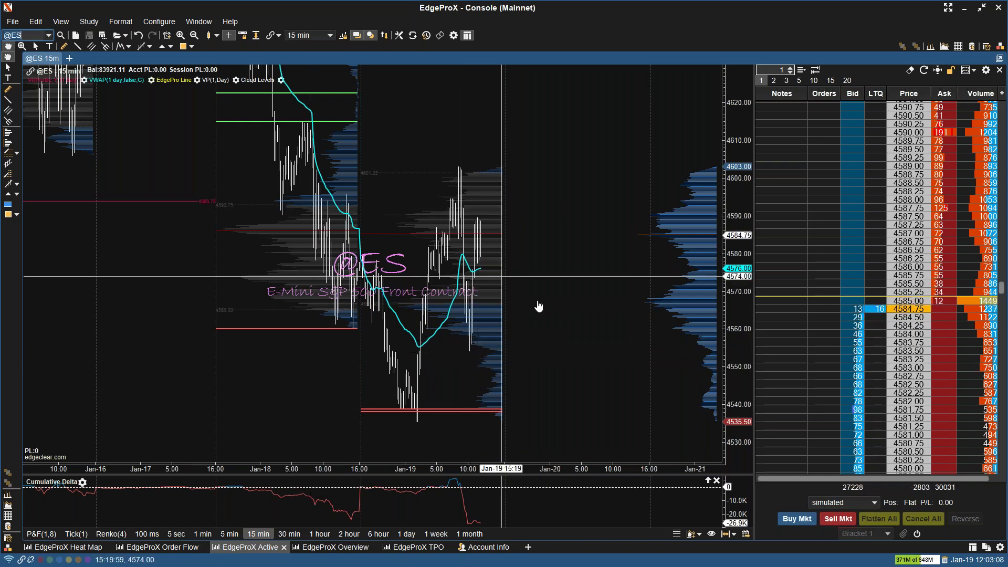
Zoom in on the ES chart and delete the 1-day volume profile and Cloud Levels studies
scroll(536, 303, up, 4)
drag(608, 270, 580, 229)
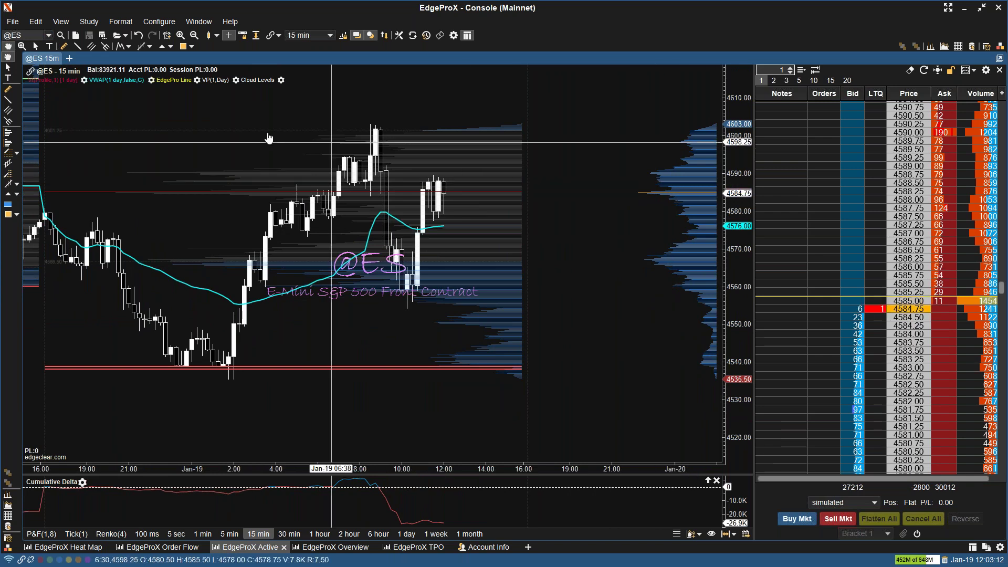
click(216, 80)
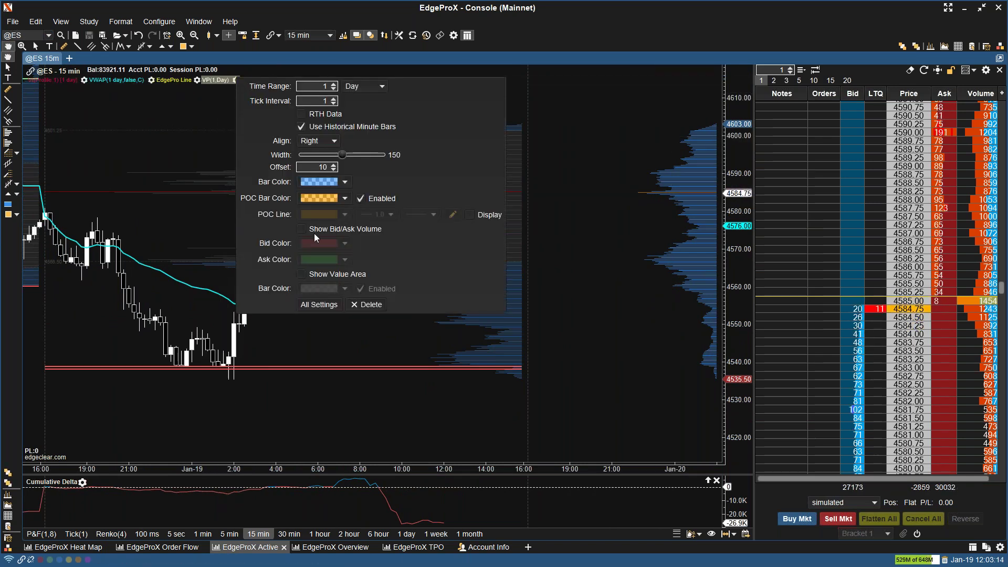
click(352, 306)
click(220, 80)
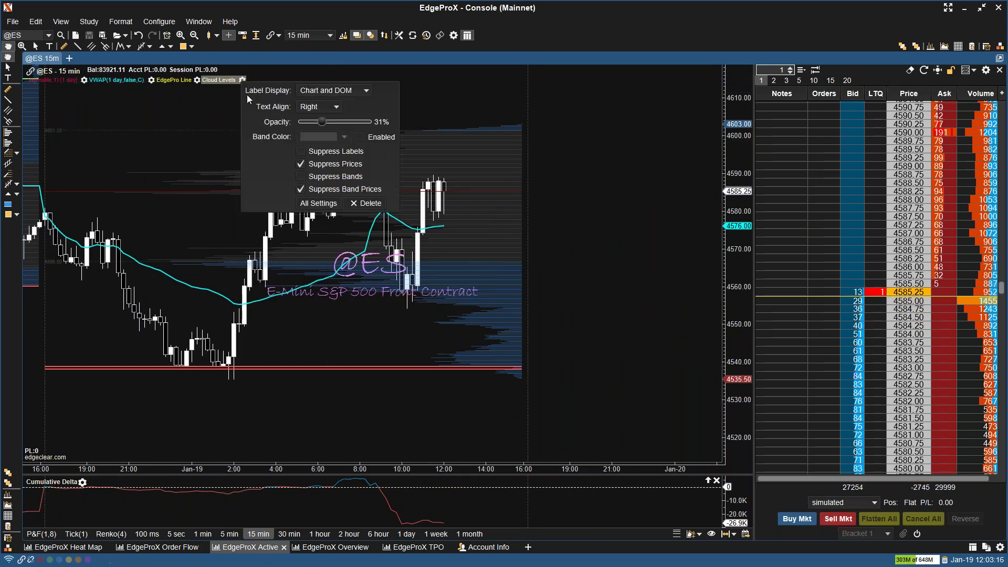
click(348, 205)
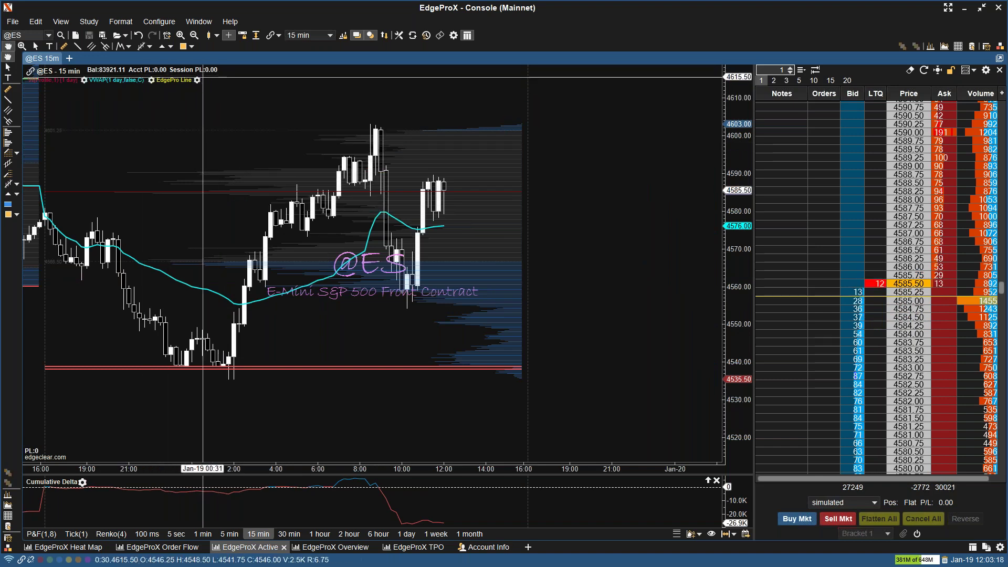
Delete the EdgePro Line, VWAP and remaining profile studies, leaving plain candlesticks
click(174, 80)
click(324, 197)
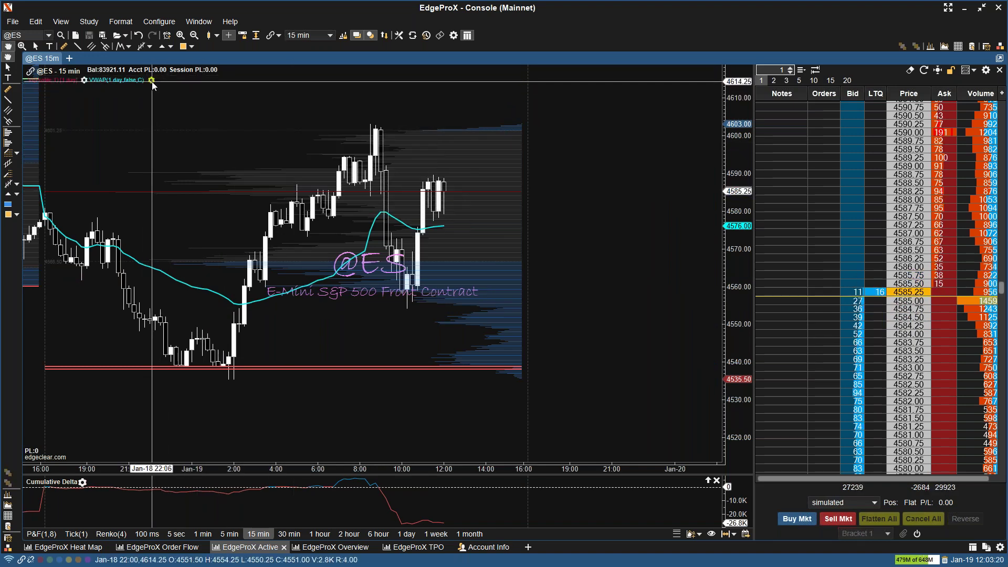
click(116, 80)
click(210, 156)
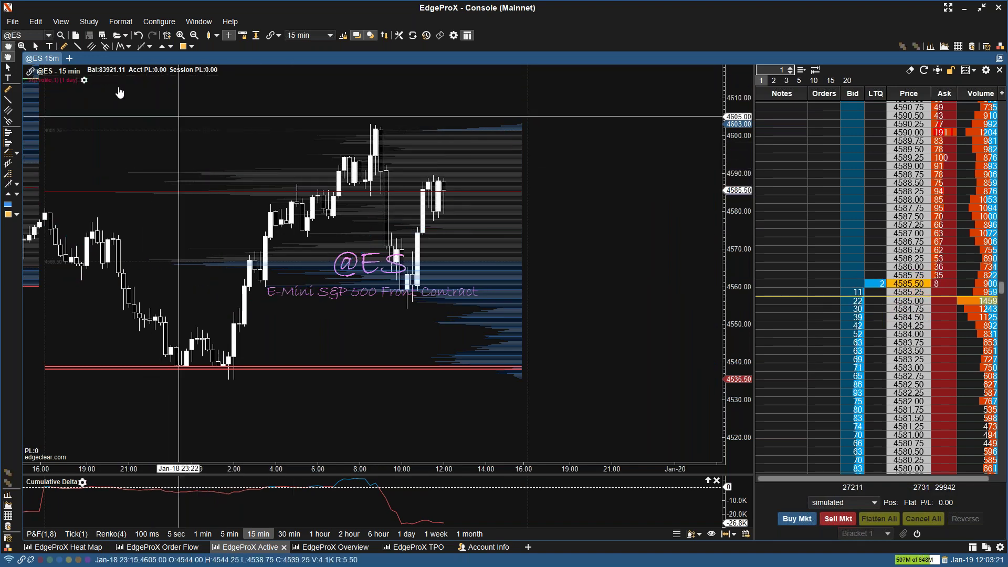
click(83, 80)
click(210, 259)
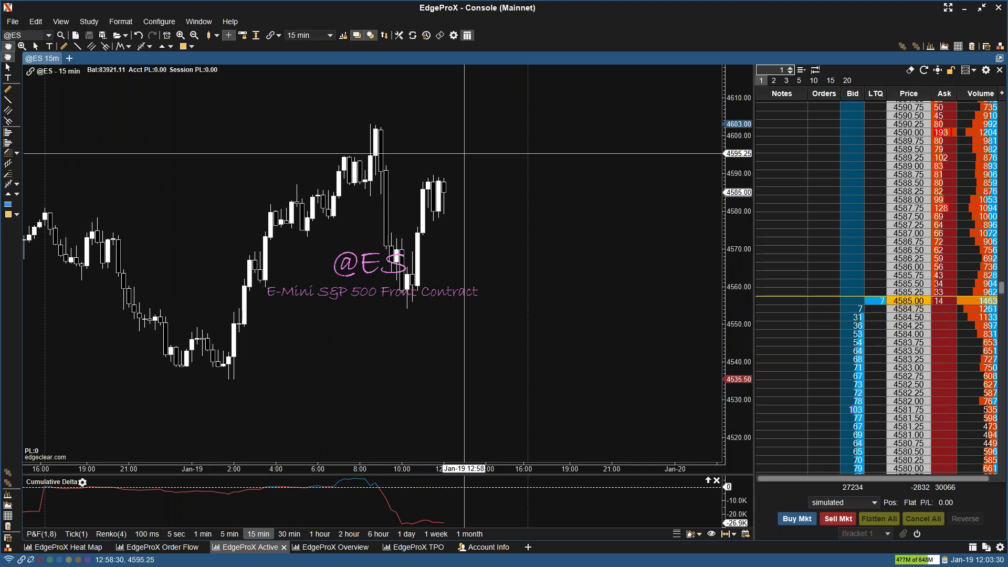
Add a Volume Profile study from All Studies, with its 1-day, tick interval 1 settings open
key(ctrl+shift+s)
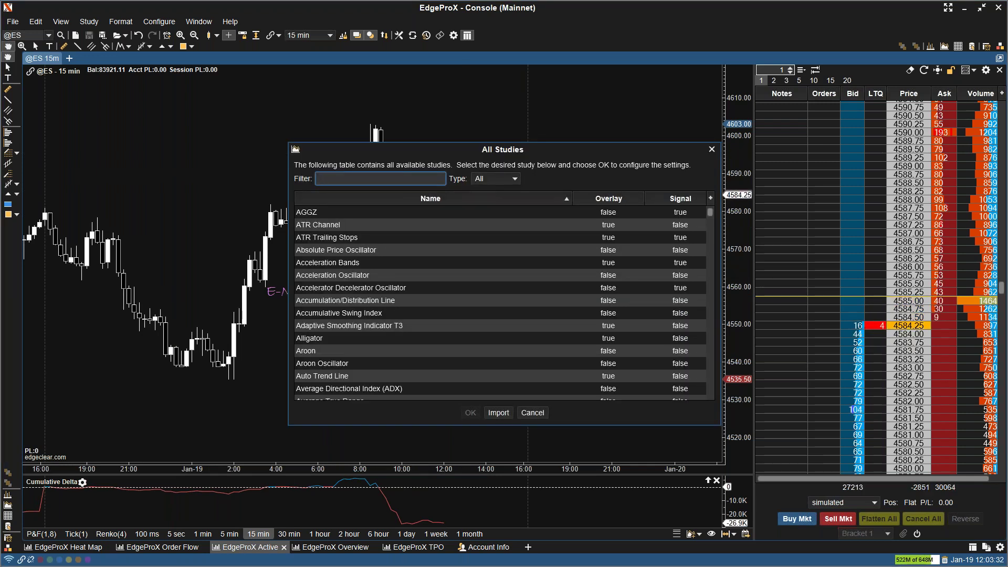
text(Volume P)
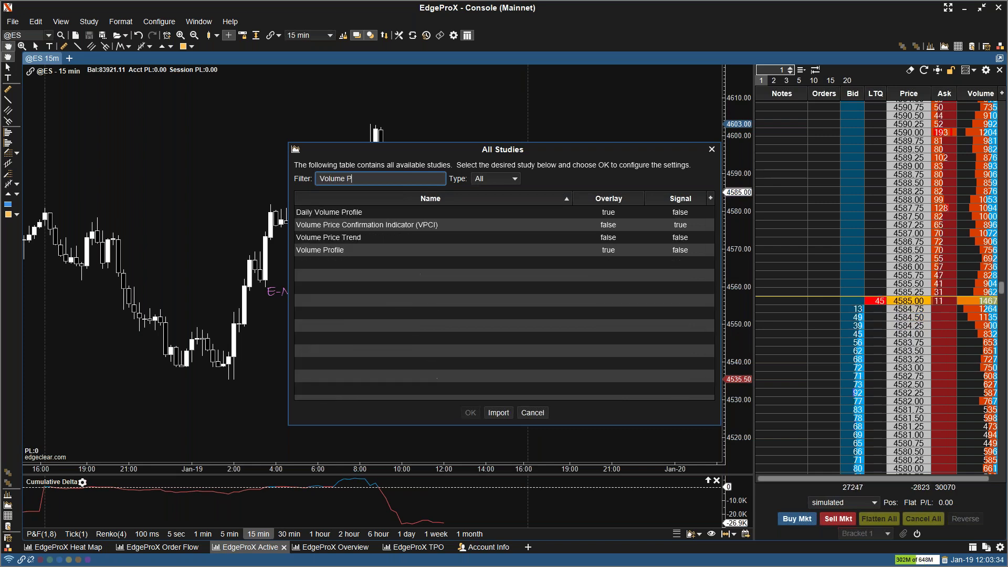
text(rofile)
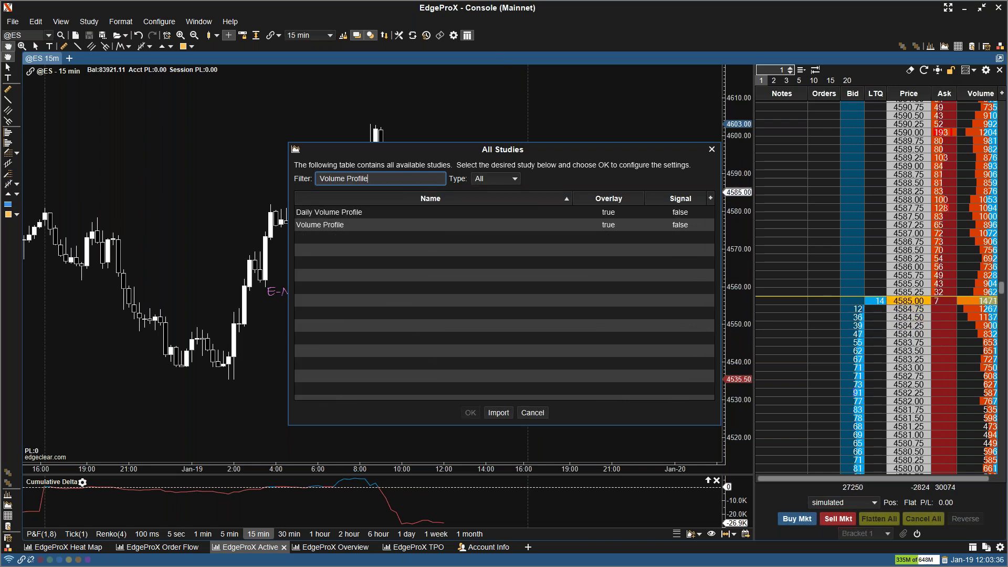
double_click(310, 226)
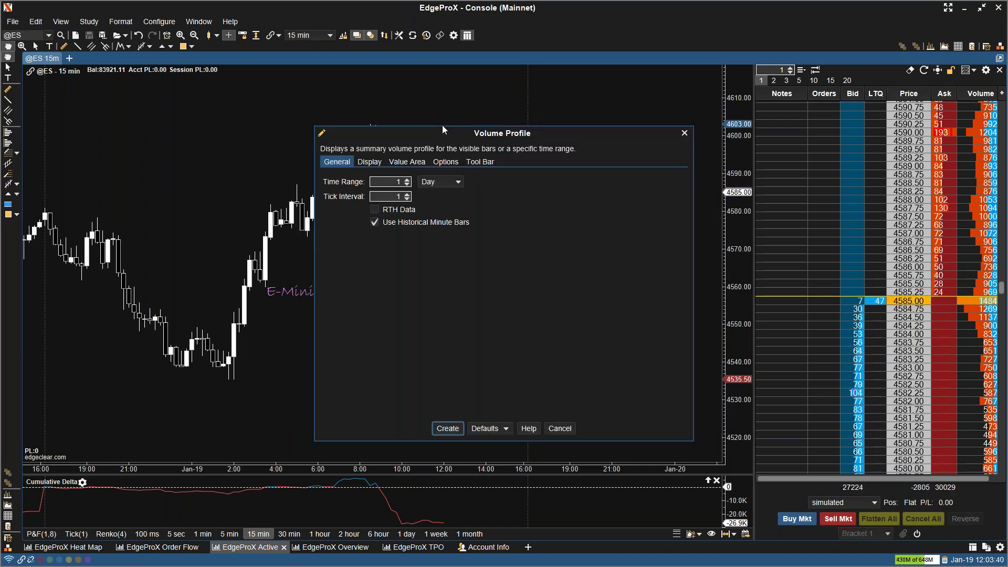
drag(431, 132, 320, 105)
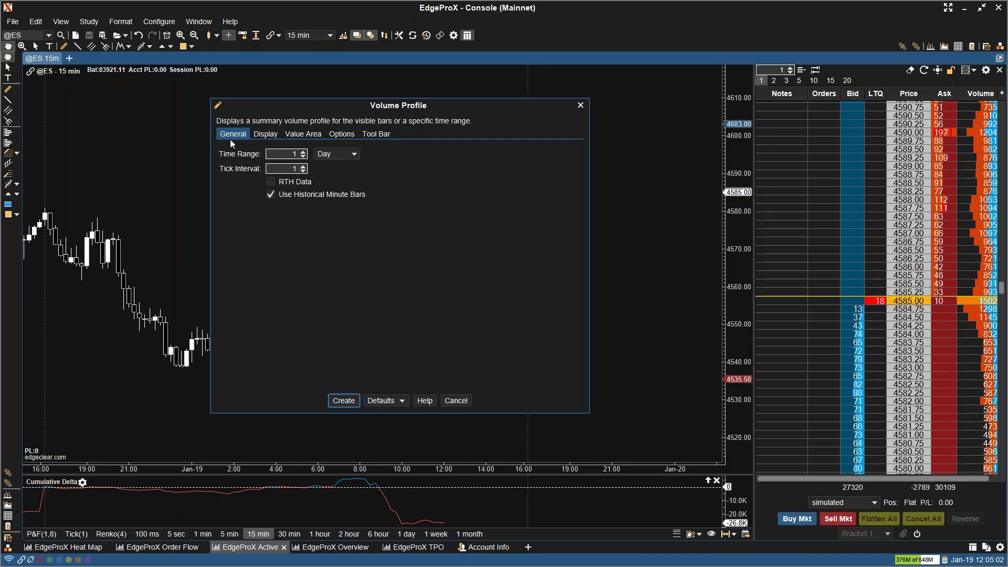
In the profile's Display settings, keep right alignment, width 150 and offset 0, and enable the POC line
click(267, 133)
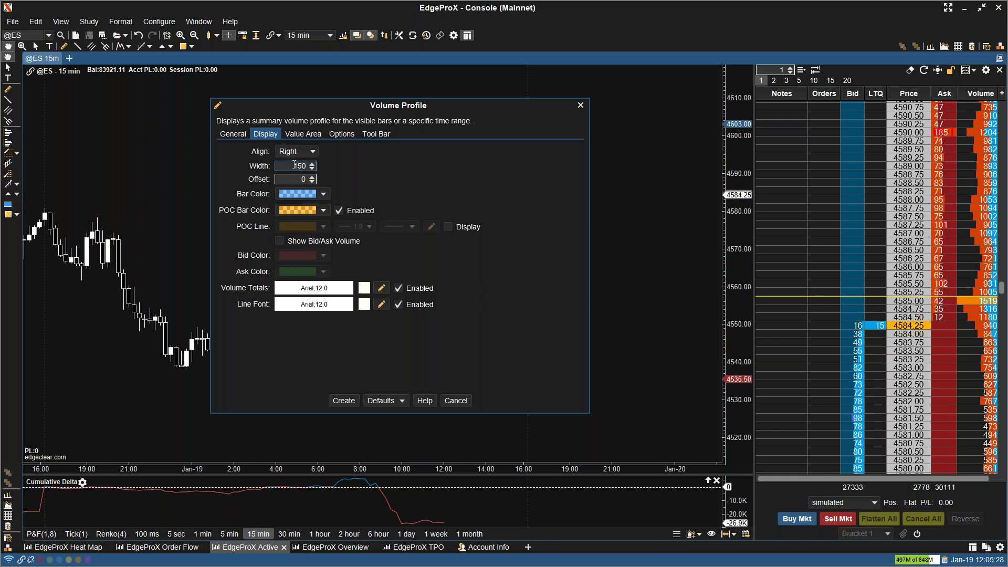
double_click(292, 165)
click(399, 169)
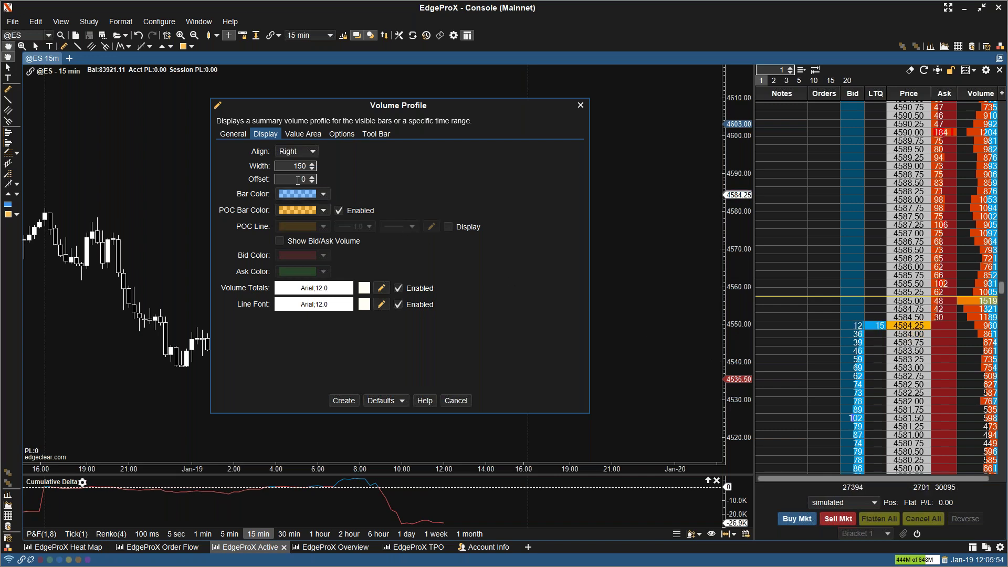
click(298, 180)
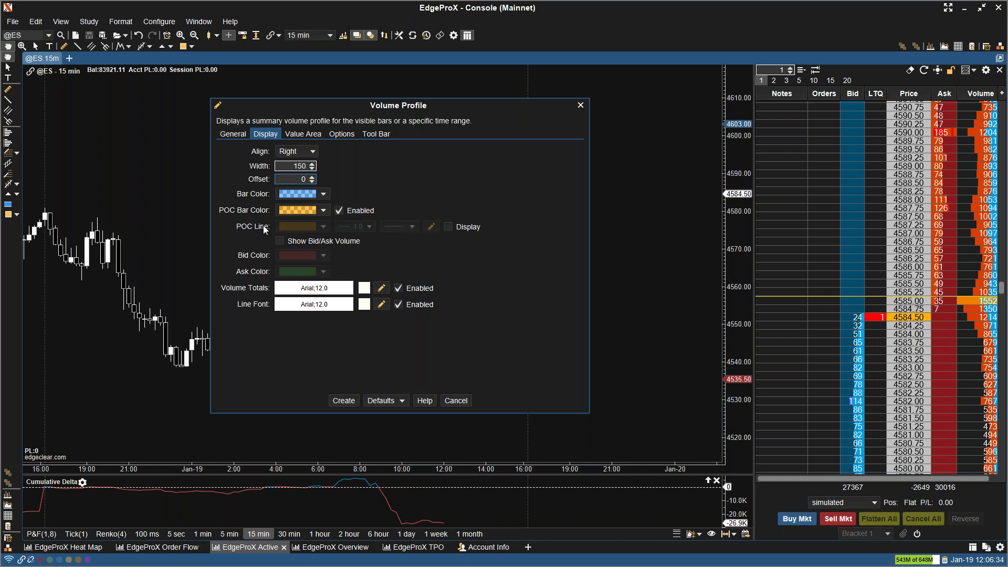
click(448, 227)
click(448, 227)
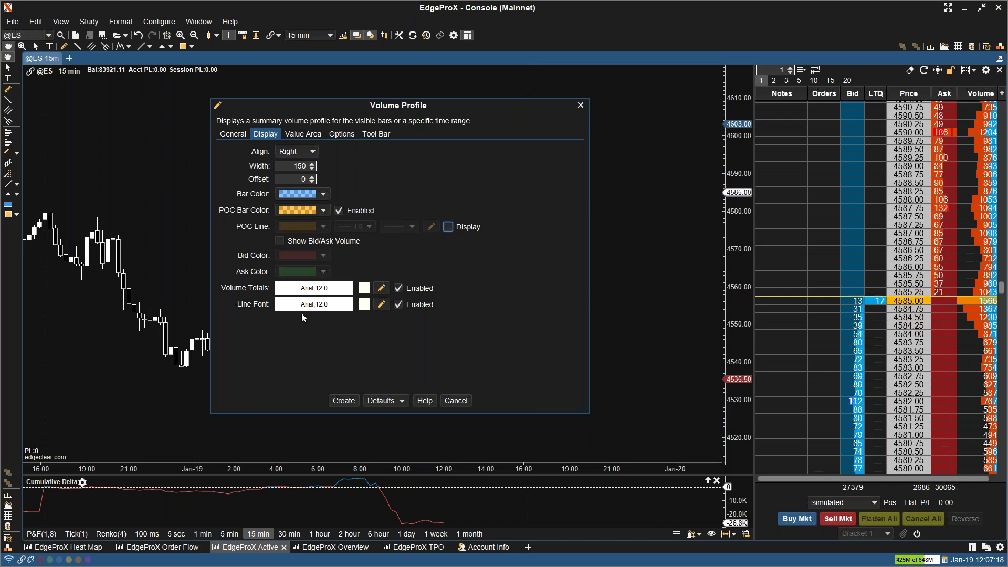
click(304, 135)
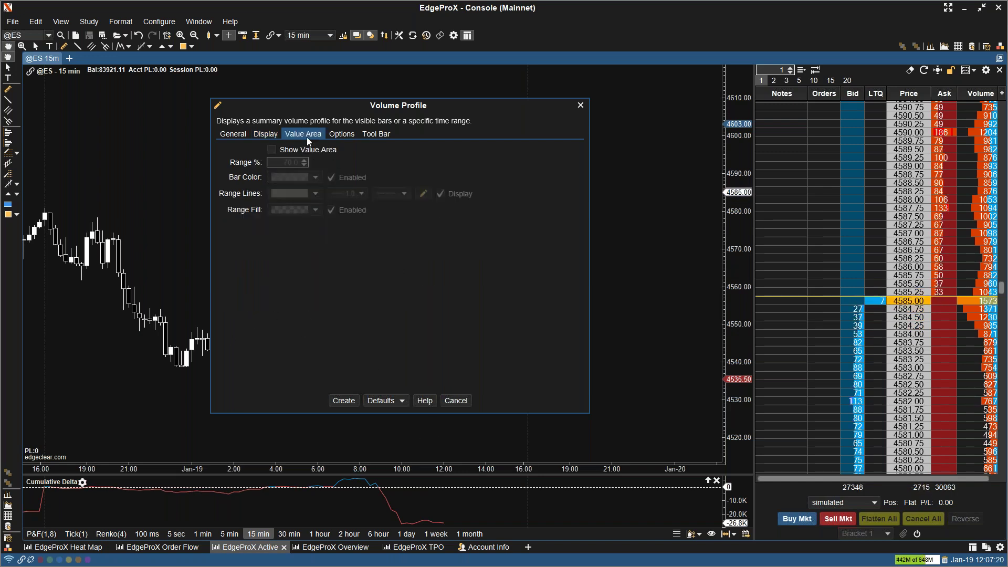
Shade the 70% value area and create the 1-day volume profile on the chart
click(272, 149)
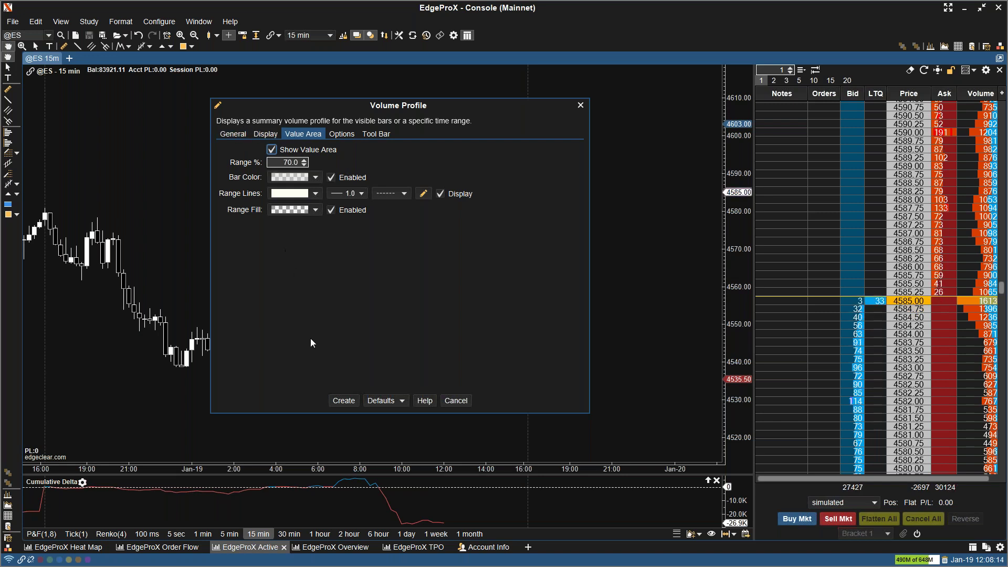
click(347, 400)
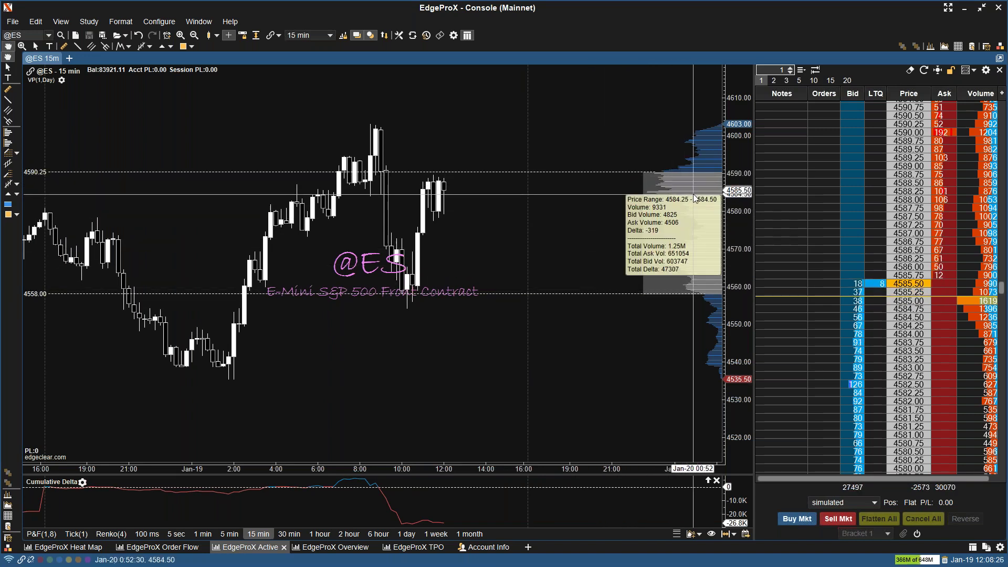
Change the volume profile's display offset to 100 and update it
double_click(671, 214)
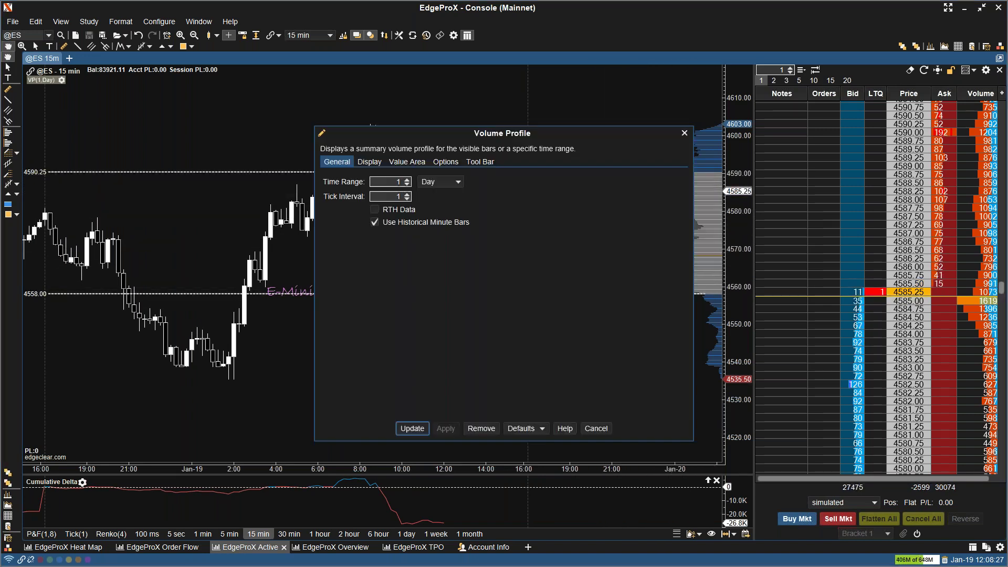
click(380, 163)
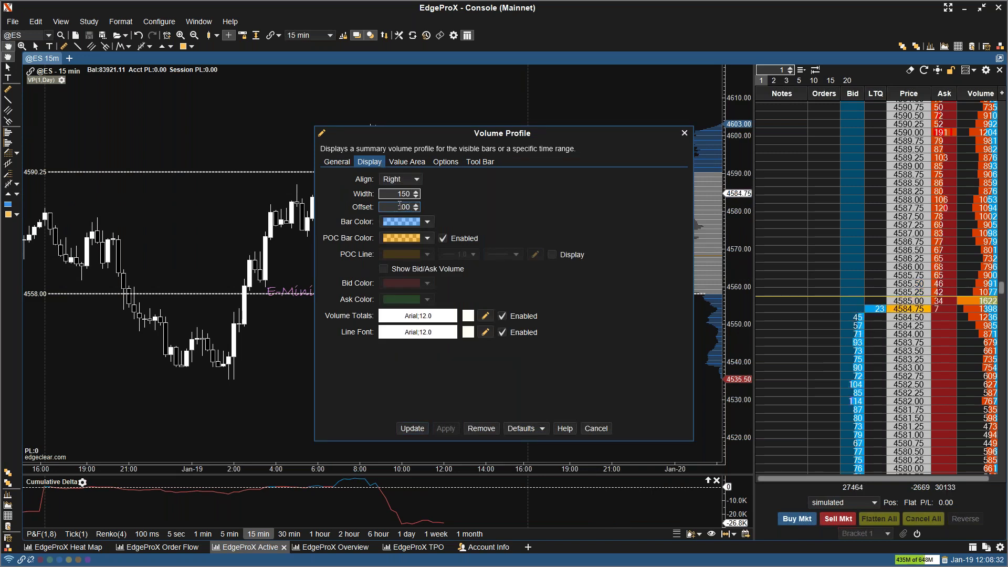
click(412, 429)
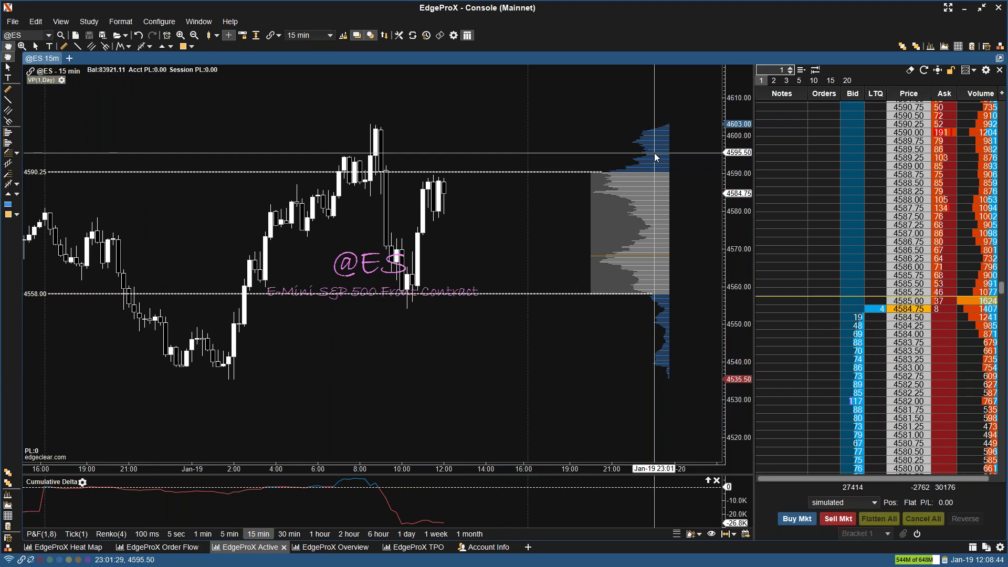
mouse_move(607, 191)
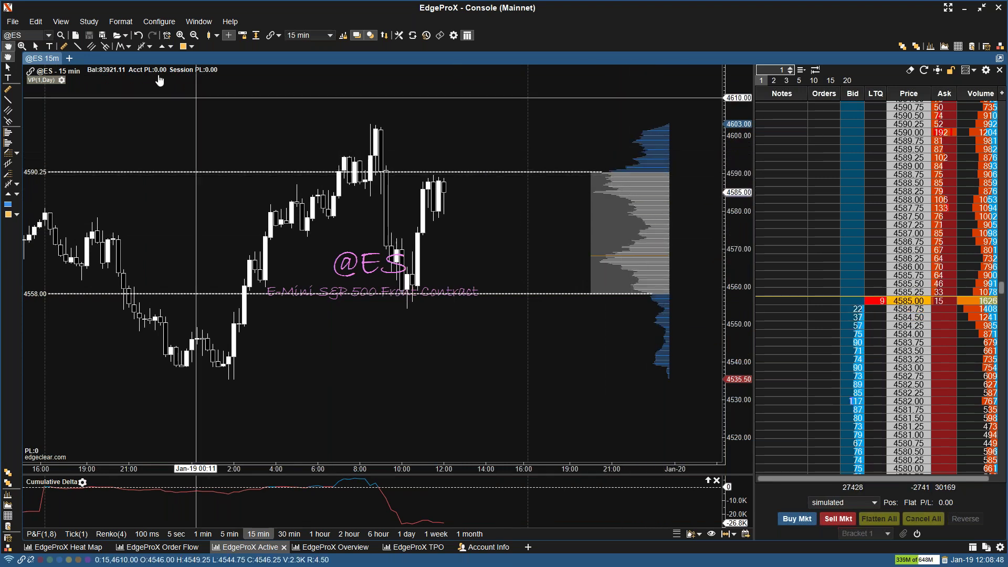
click(61, 80)
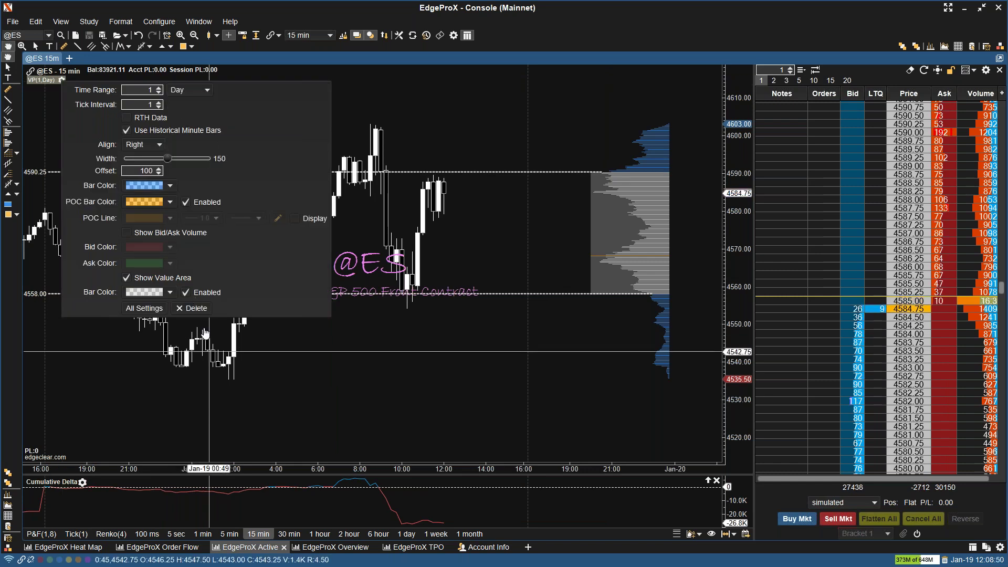
Switch the volume profile to a 7-day range and rescale the price axis to about 4520–4740
click(136, 306)
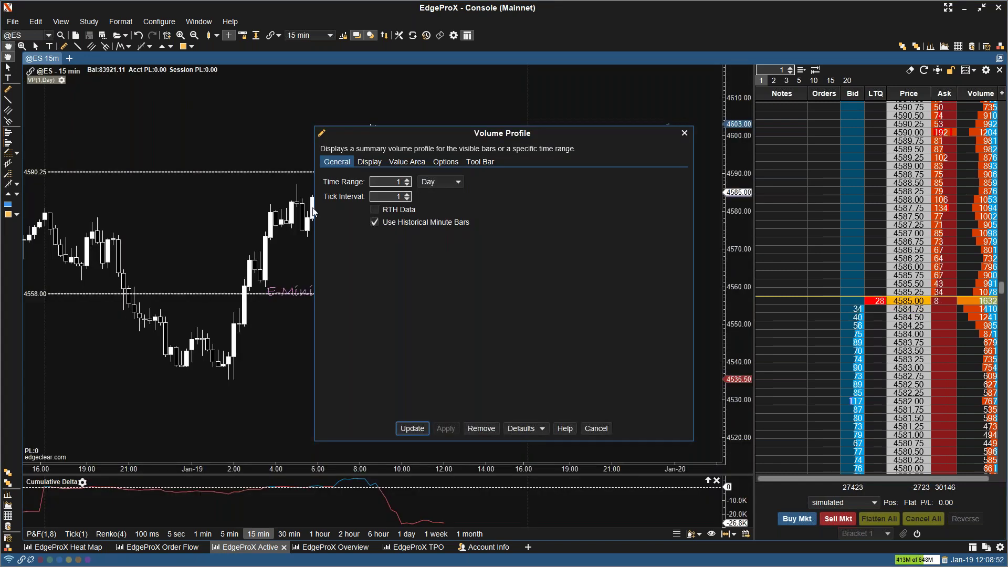
click(394, 182)
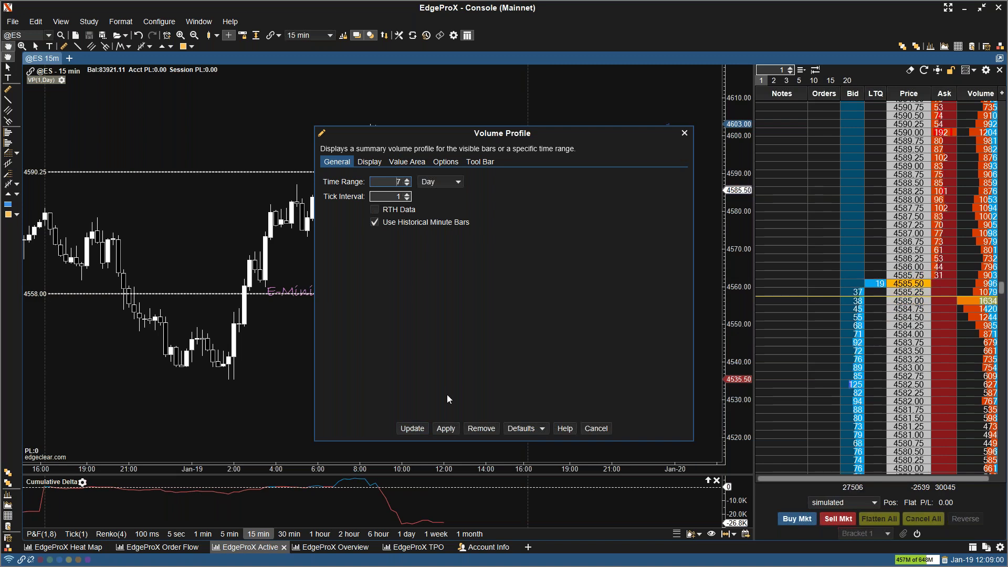
click(419, 428)
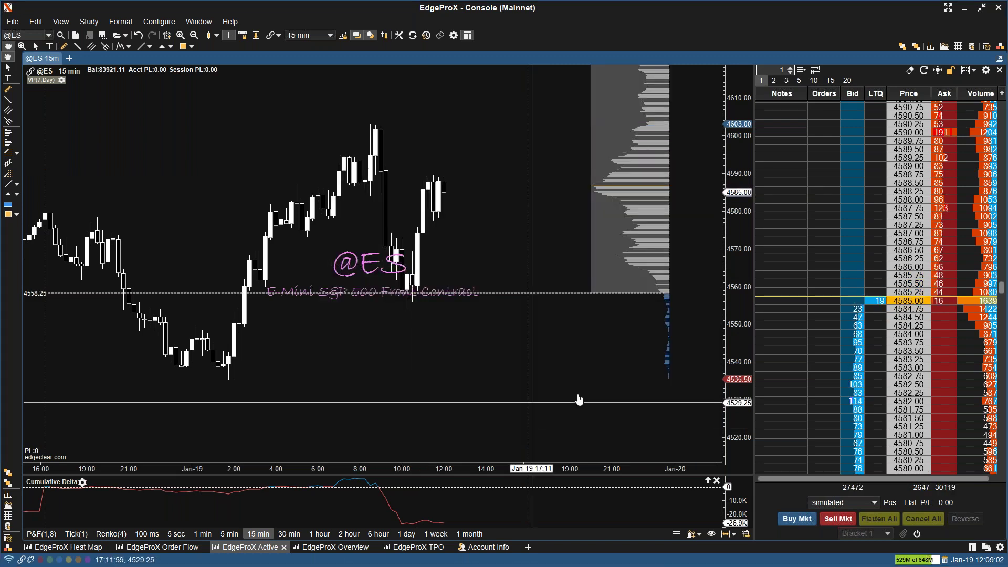
drag(583, 323, 545, 432)
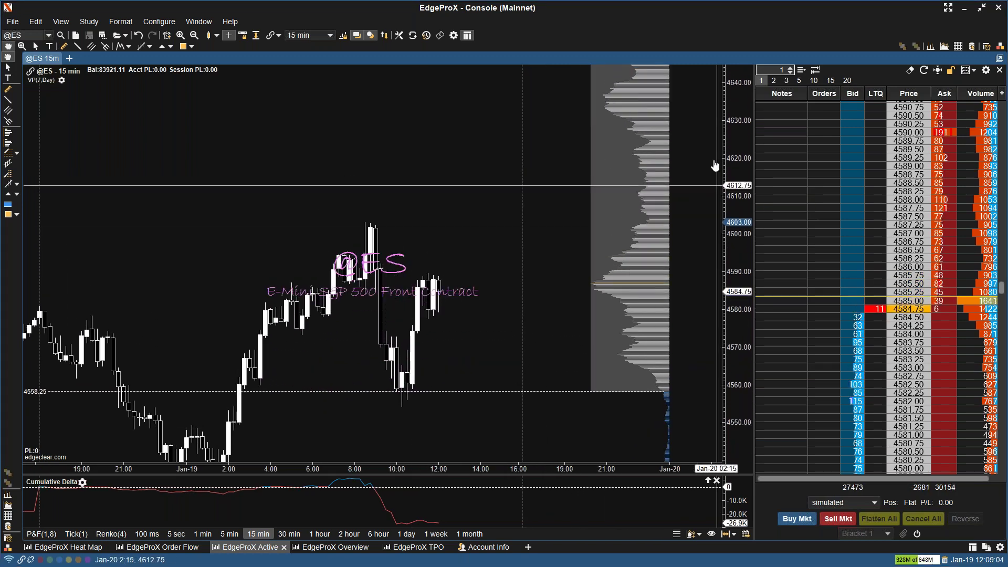
drag(735, 140, 633, 441)
drag(436, 353, 448, 299)
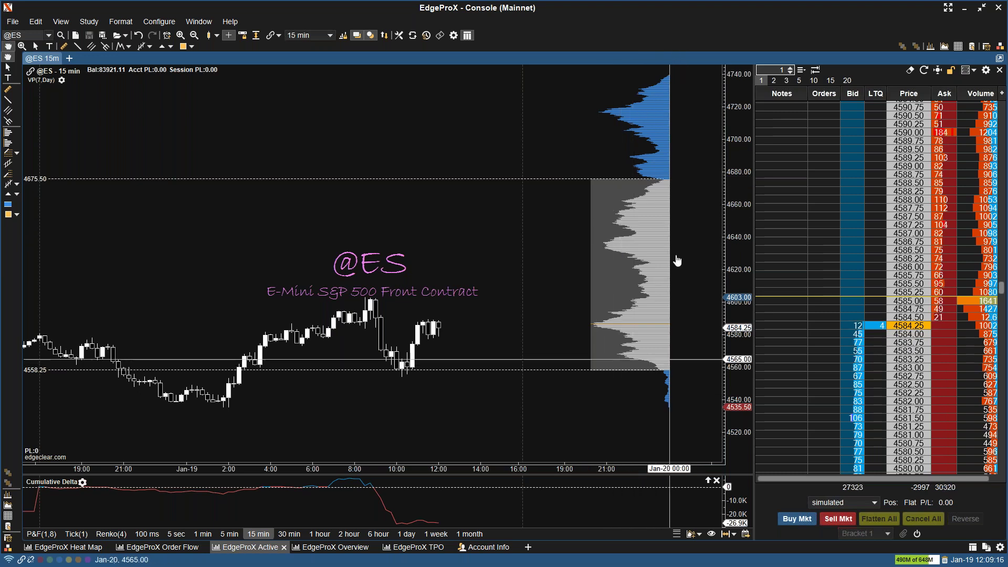
mouse_move(653, 351)
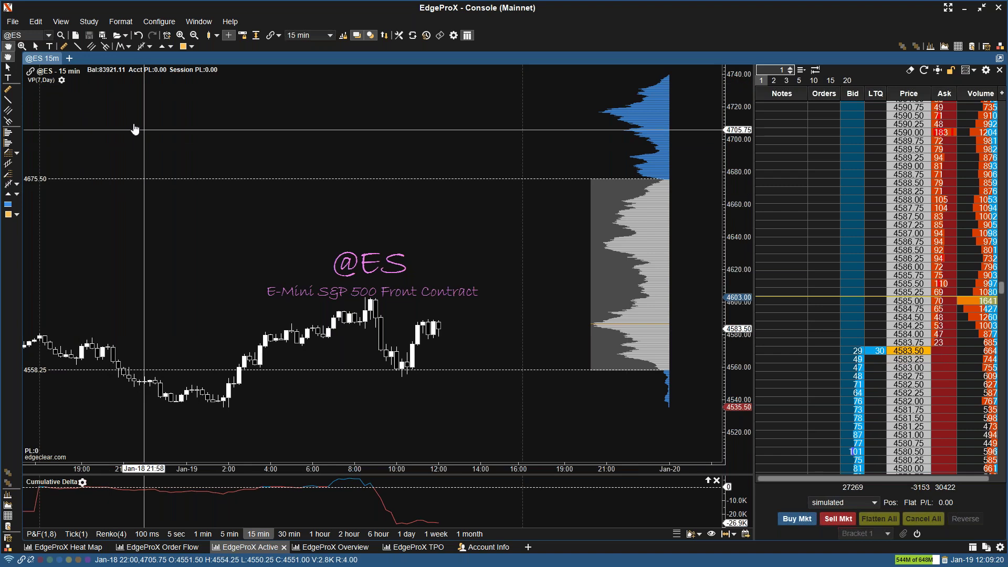
click(61, 80)
click(155, 306)
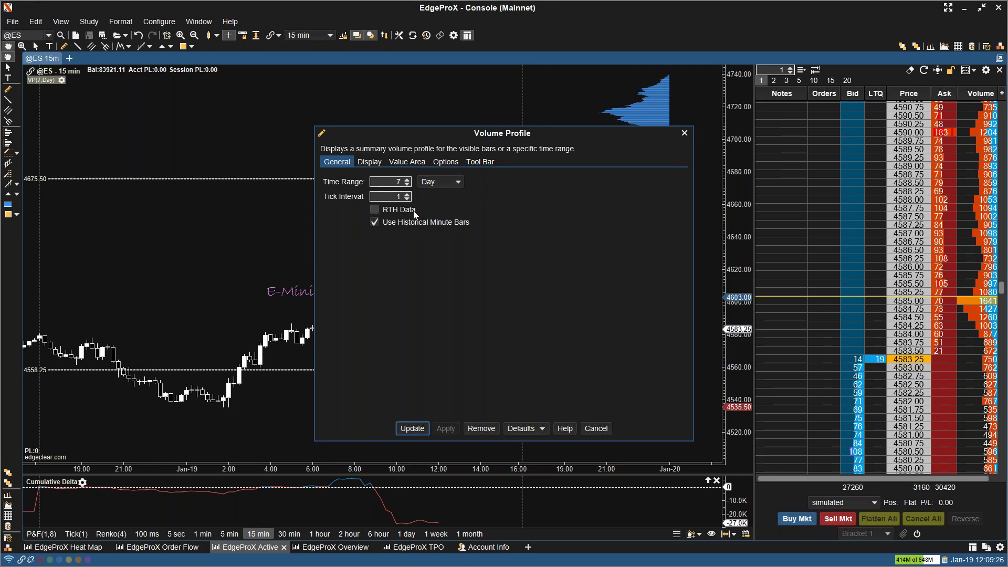
click(375, 210)
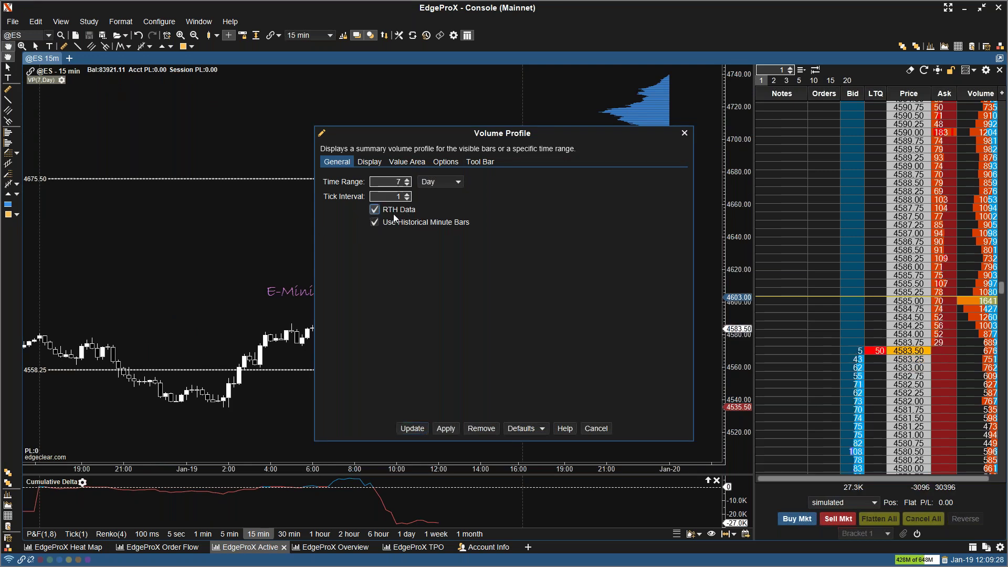
click(376, 211)
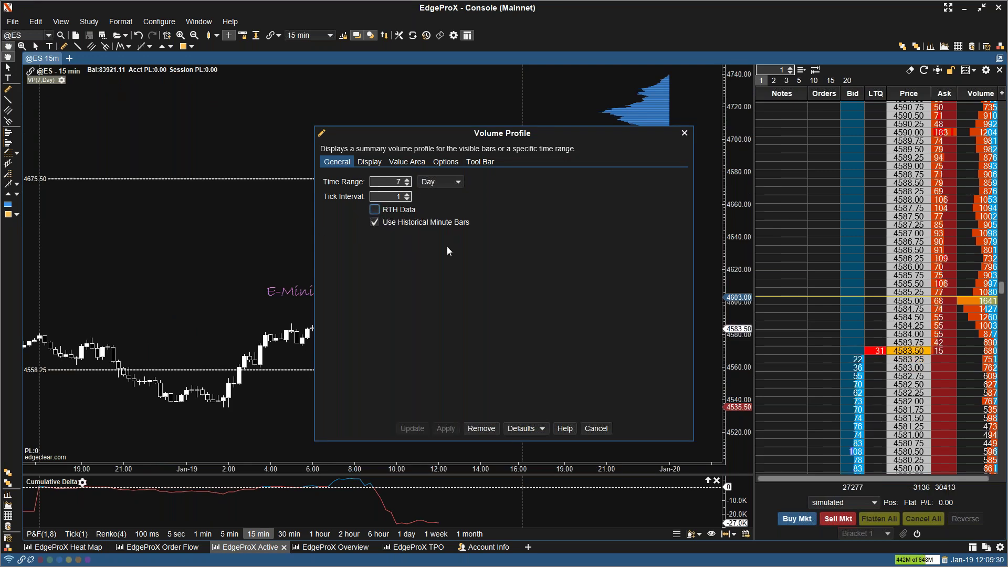
click(374, 210)
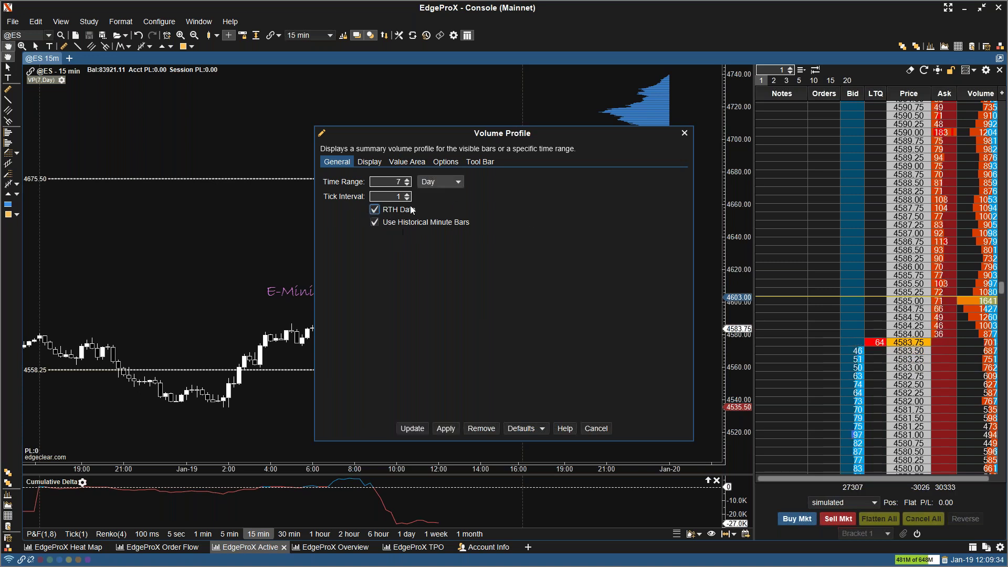
click(375, 209)
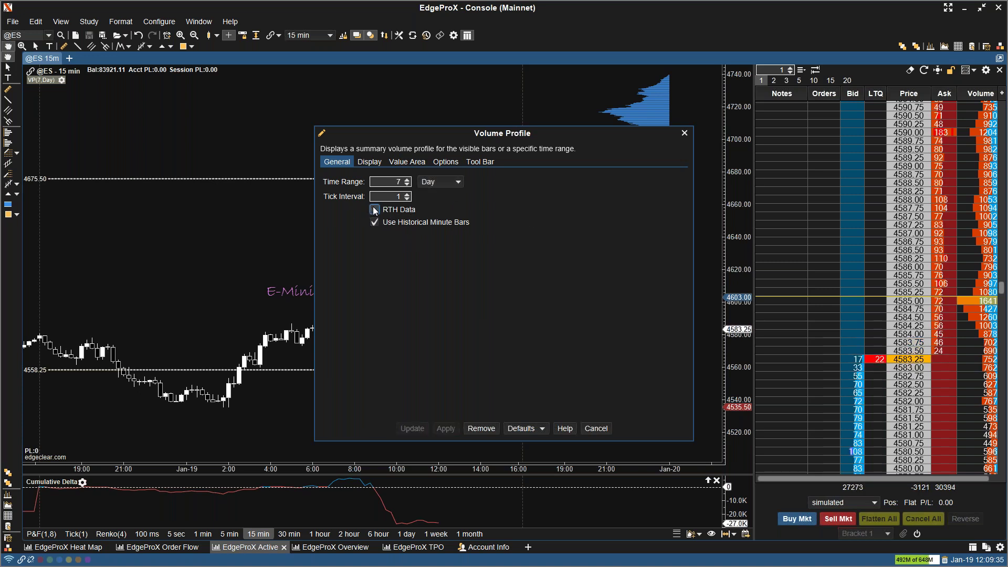
click(369, 163)
click(407, 162)
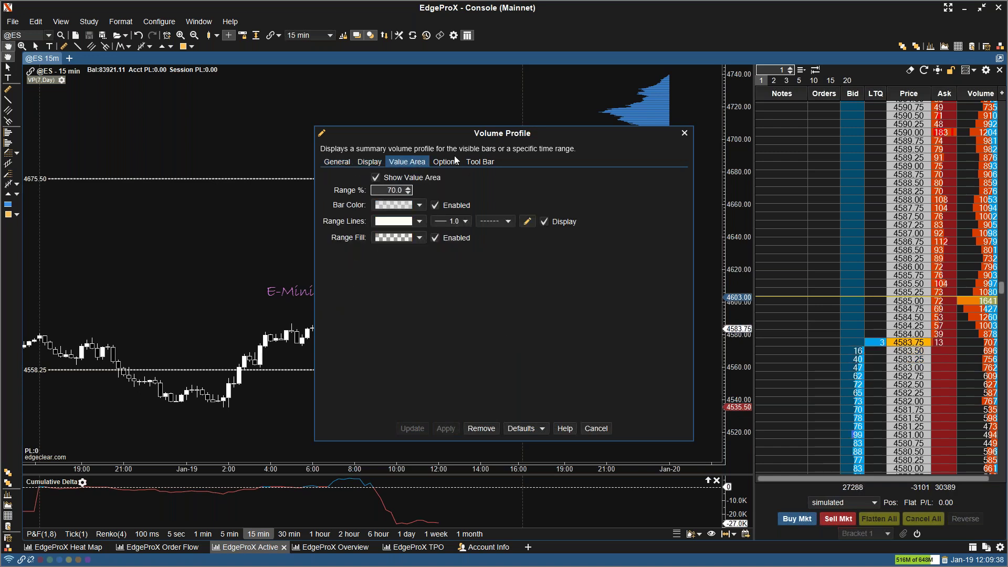
click(684, 133)
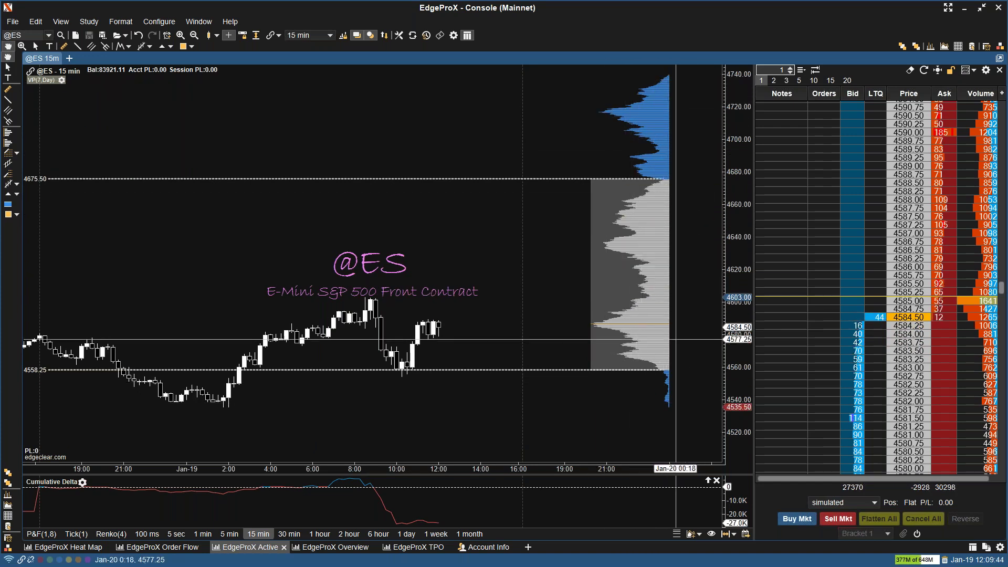
Bring up the context menu of the 7-day volume profile study
mouse_move(620, 224)
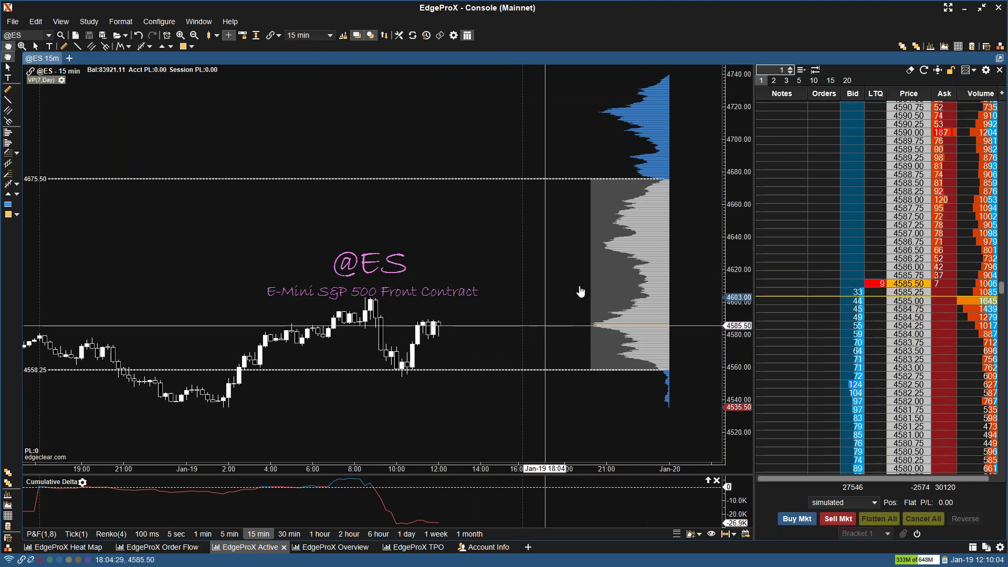
right_click(658, 134)
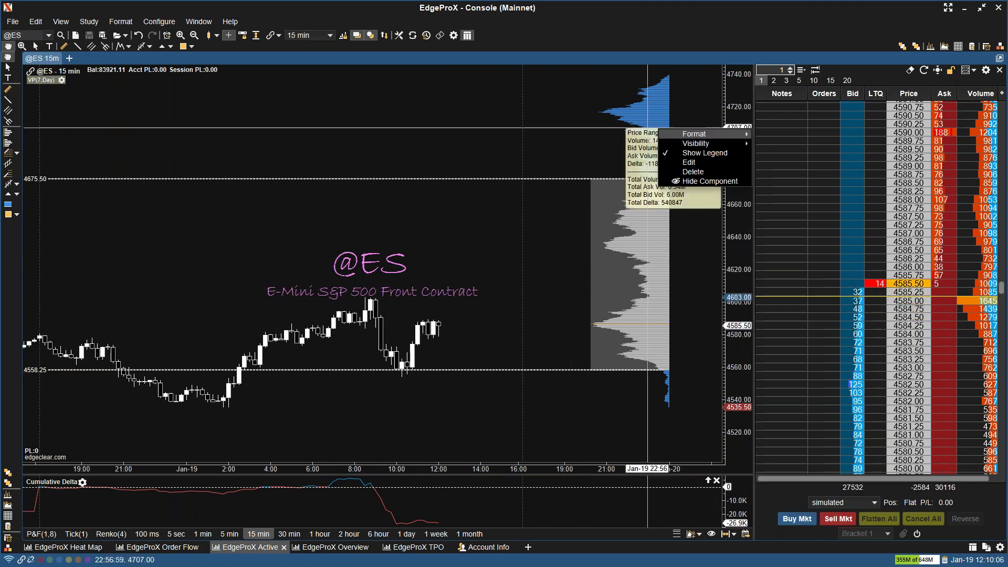
Delete the 7-day volume profile, rescale to roughly 4520–4650, and drag a range from Jan-18 17:15
click(710, 171)
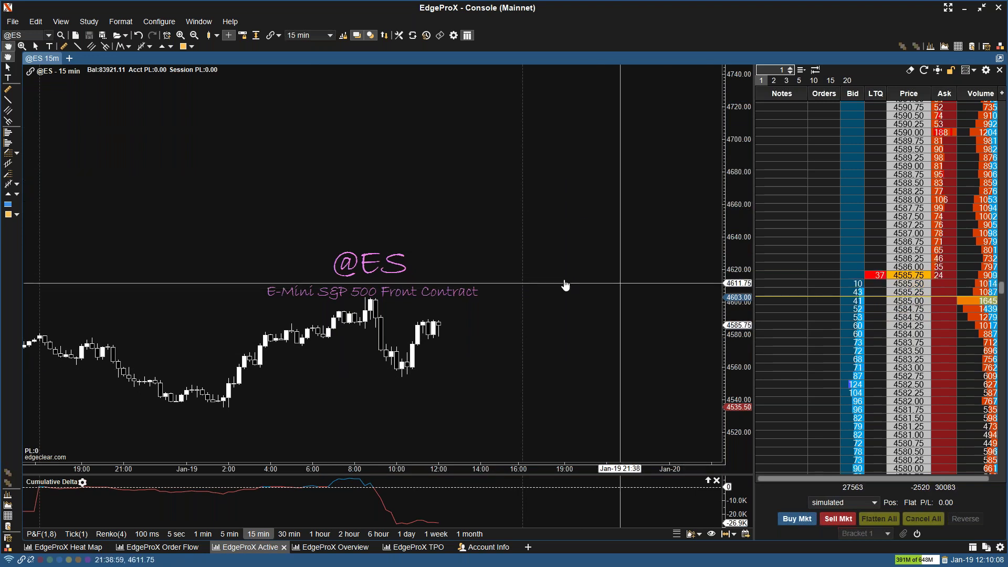
drag(297, 225, 307, 152)
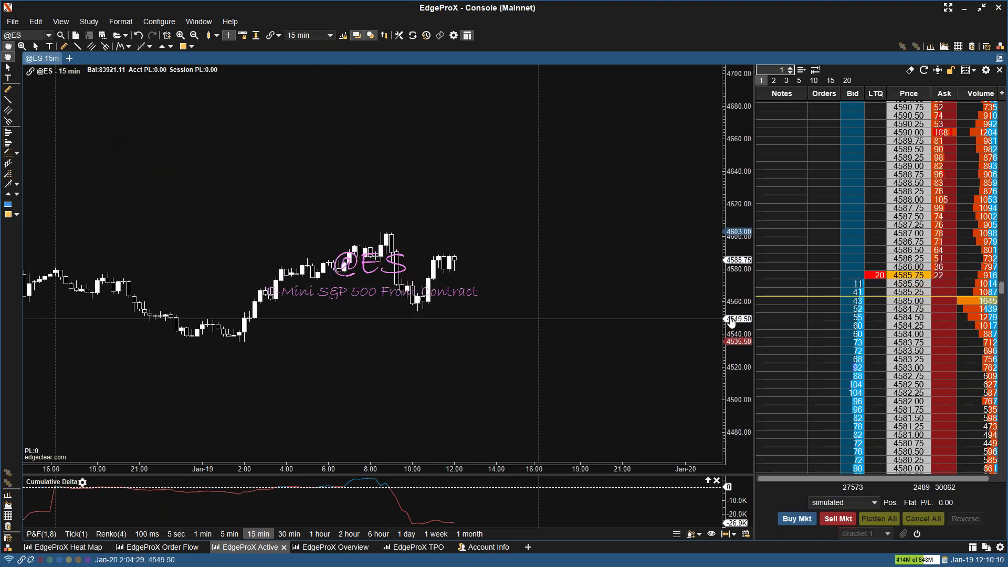
drag(731, 321, 530, 294)
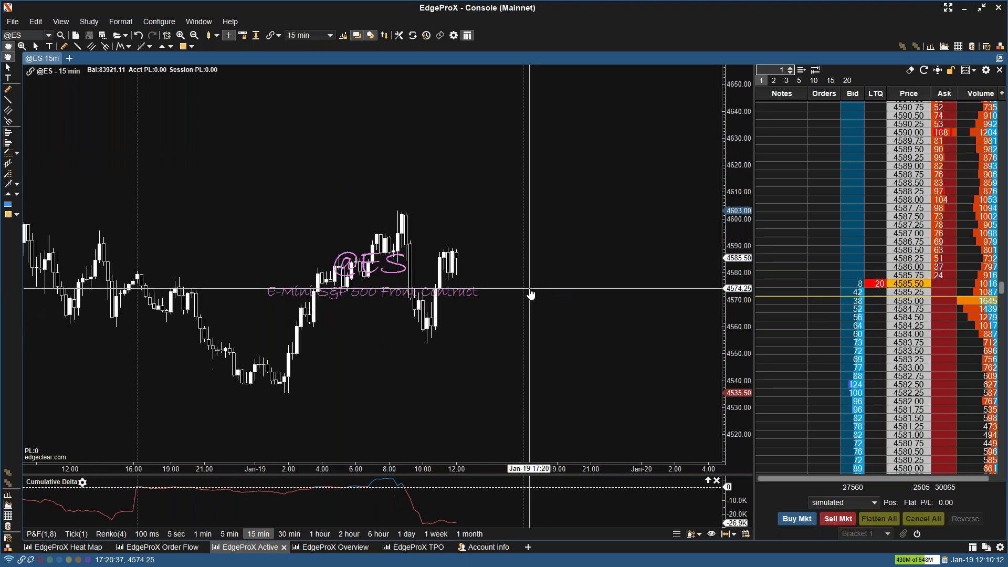
scroll(530, 294, up, 1)
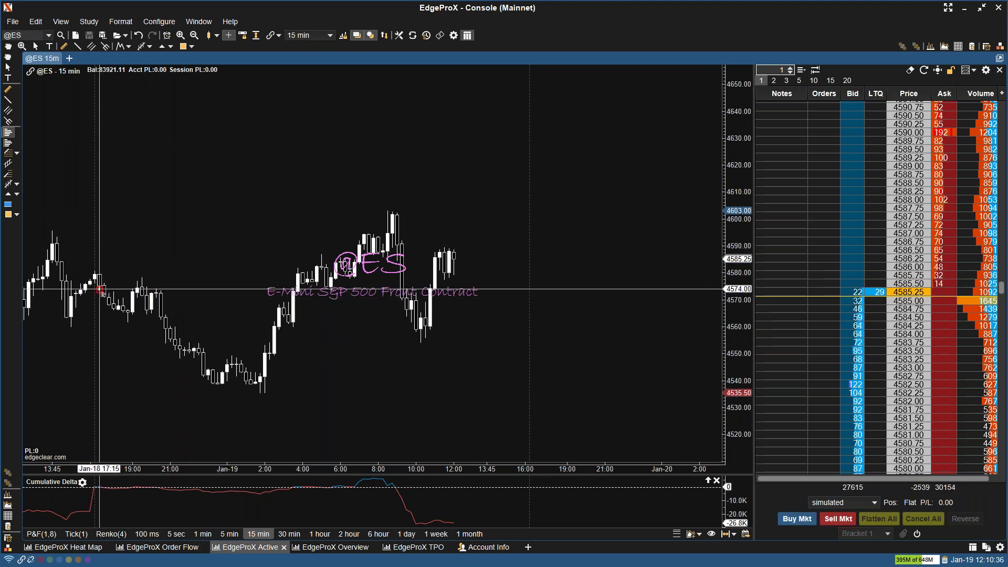
drag(99, 290, 474, 329)
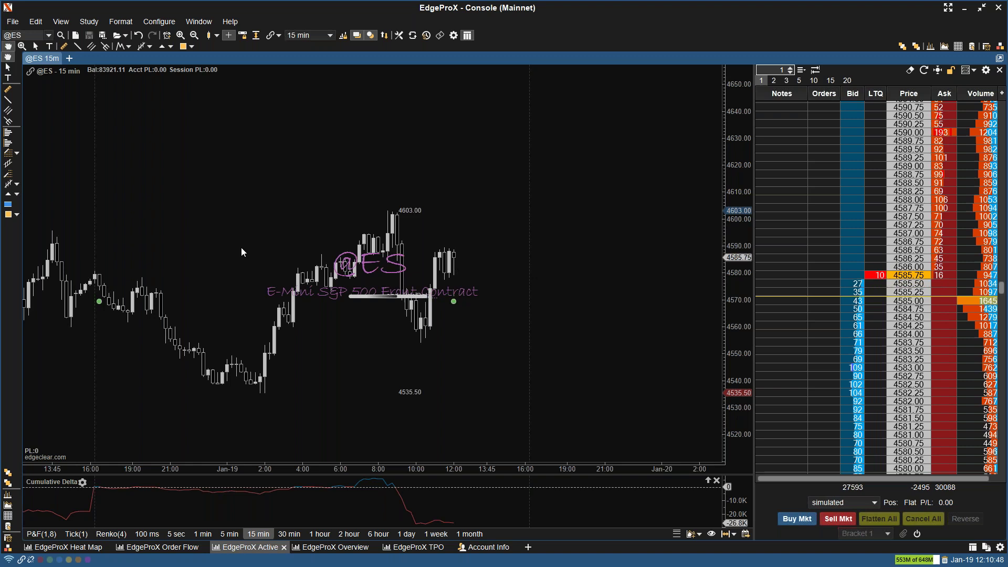
Place the range volume profile covering 4535.50 to 4603.00
click(228, 326)
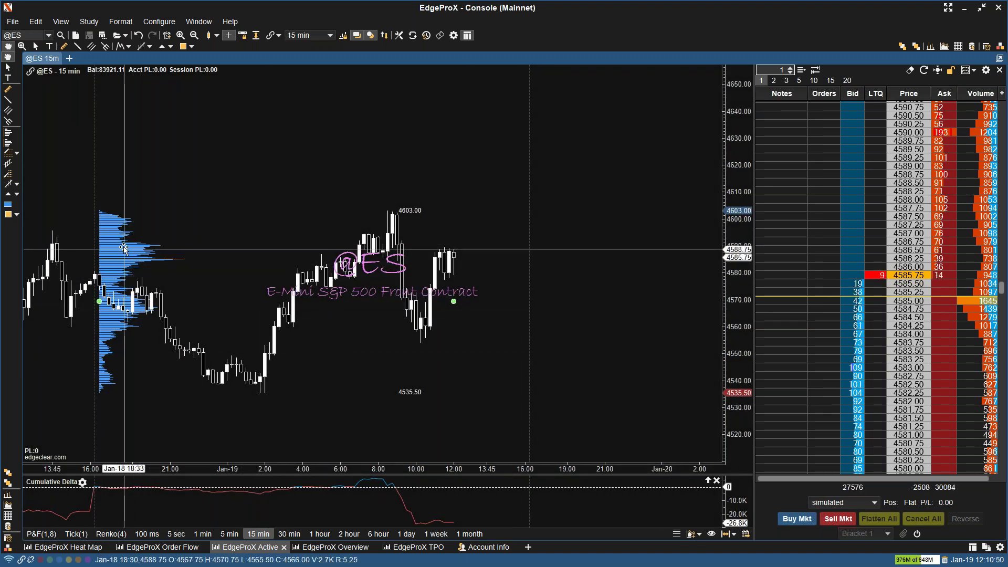
mouse_move(112, 251)
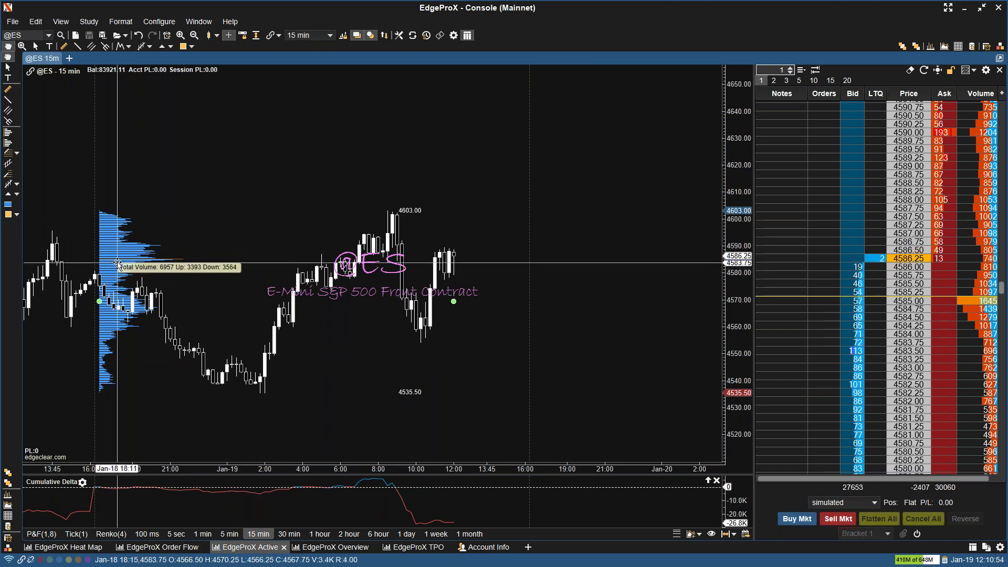
Set the drawn volume profile's Display Side to Right and confirm
double_click(112, 252)
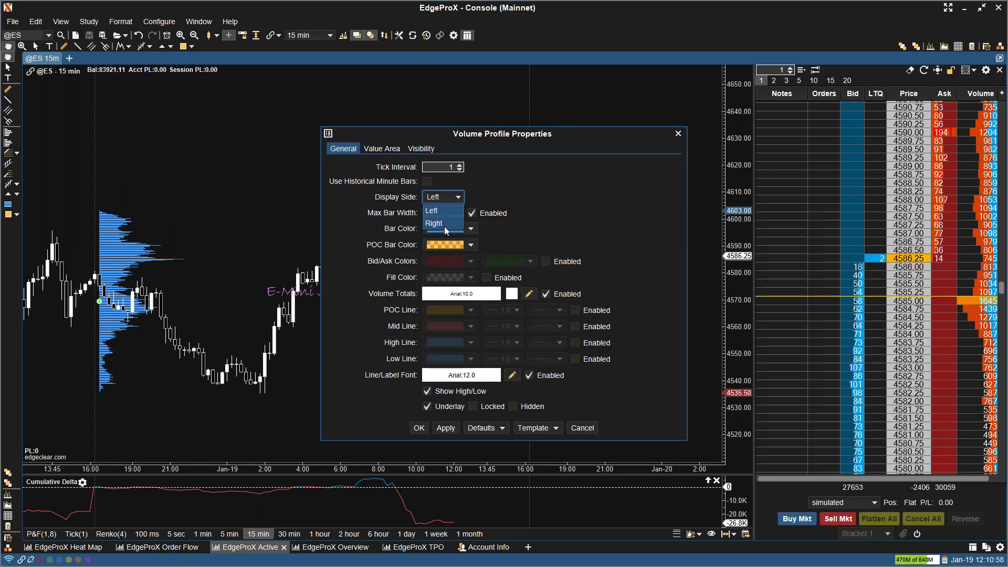
click(444, 224)
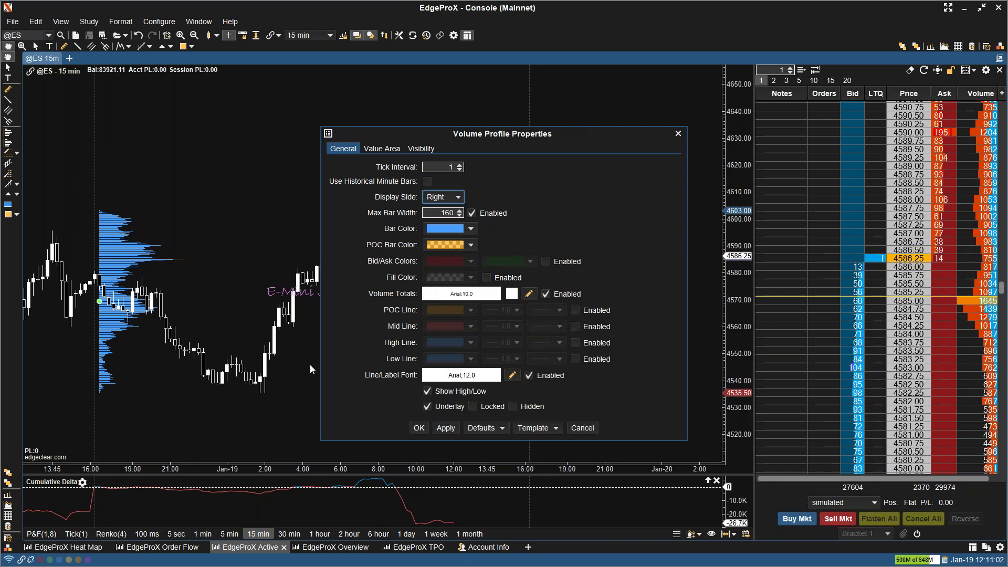
click(421, 428)
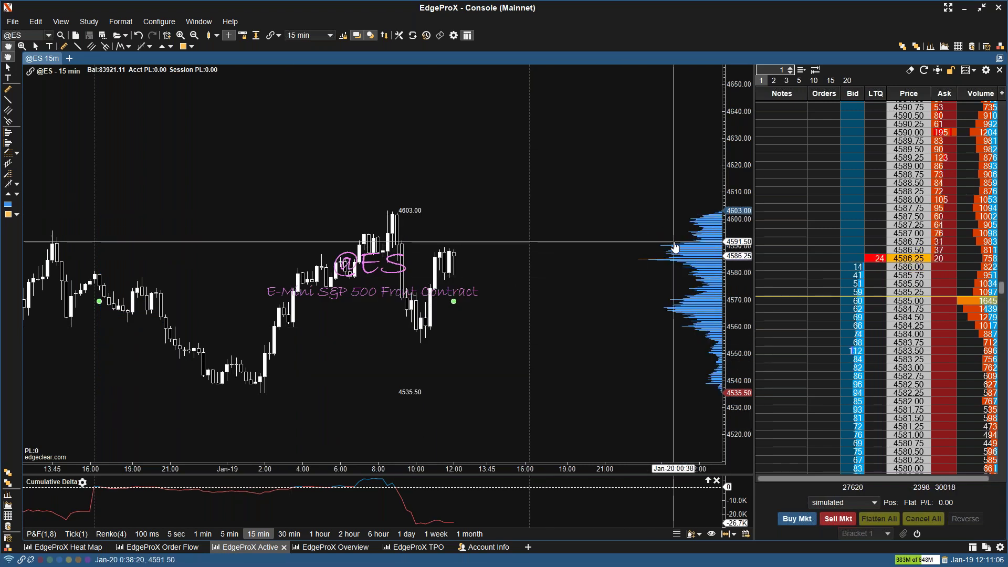
double_click(704, 300)
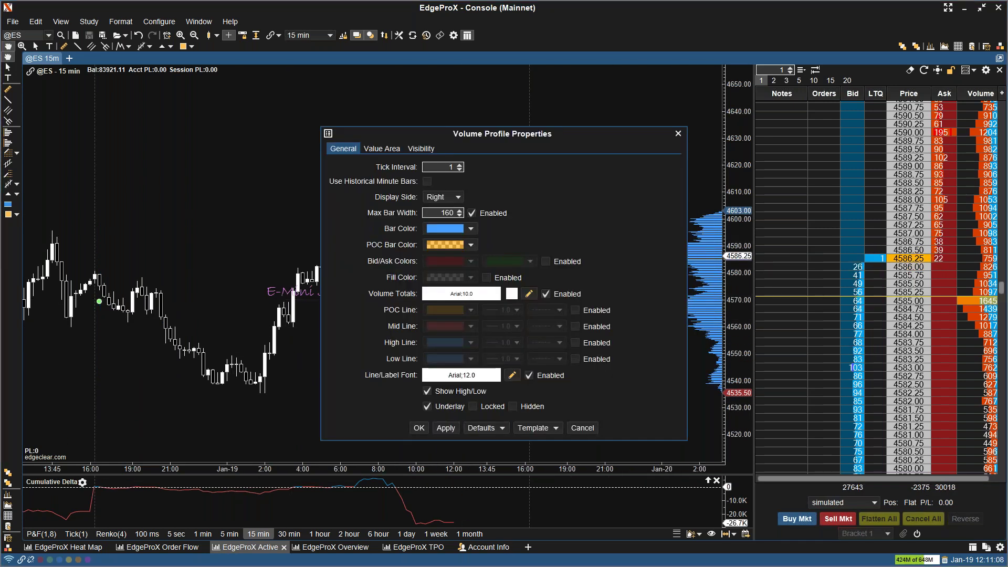
Enable value-area Bar Color, Range Fill and Range Lines on the range profile, then apply and close
click(381, 149)
click(464, 200)
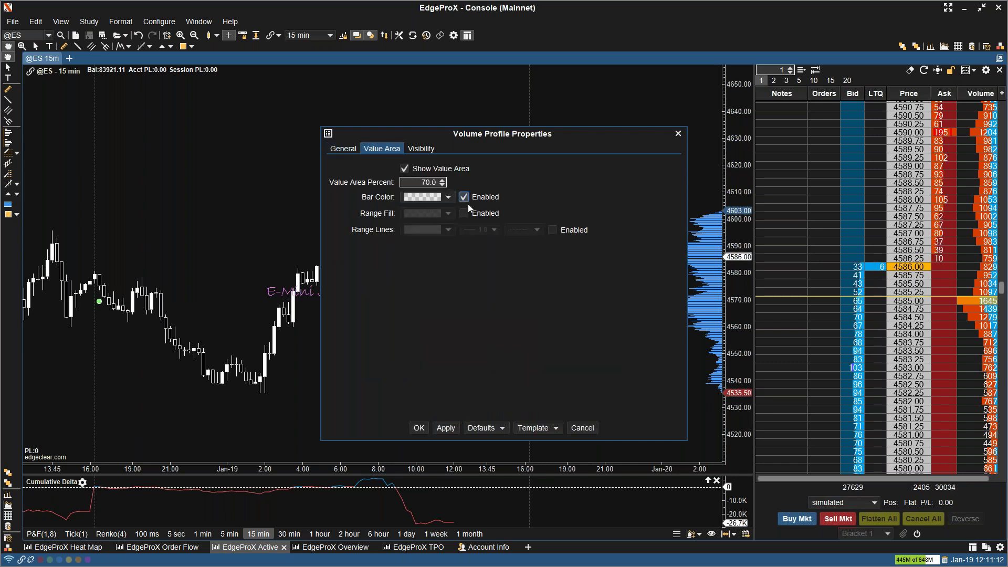
click(464, 213)
click(553, 231)
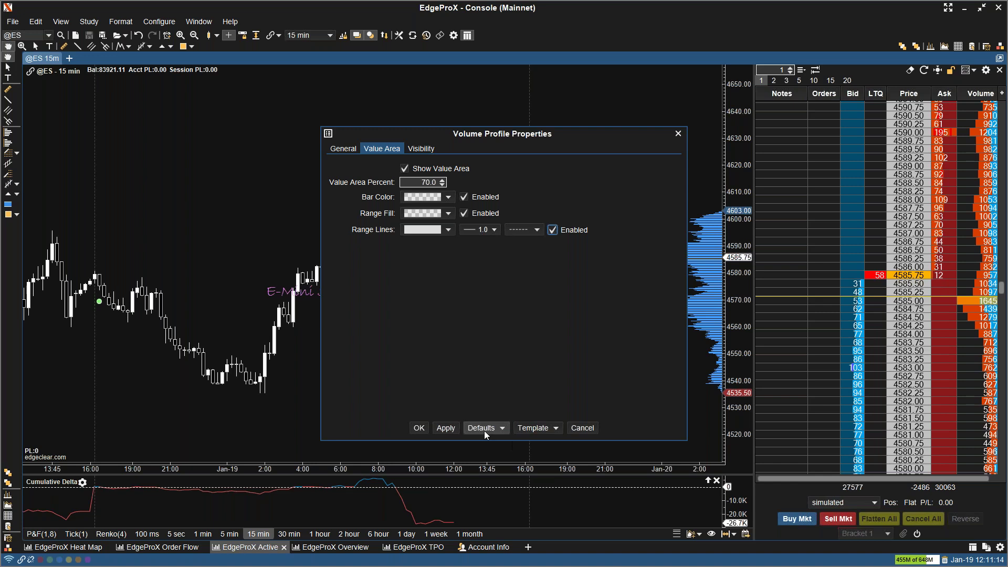
click(444, 428)
click(419, 428)
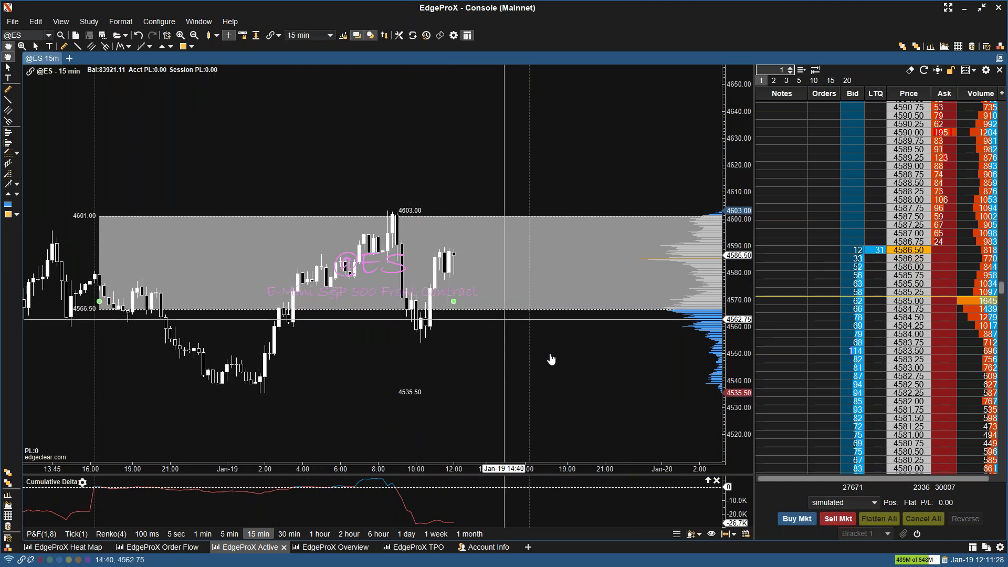
Switch the ES chart to 1-minute bars and zoom out to show the whole session
click(69, 72)
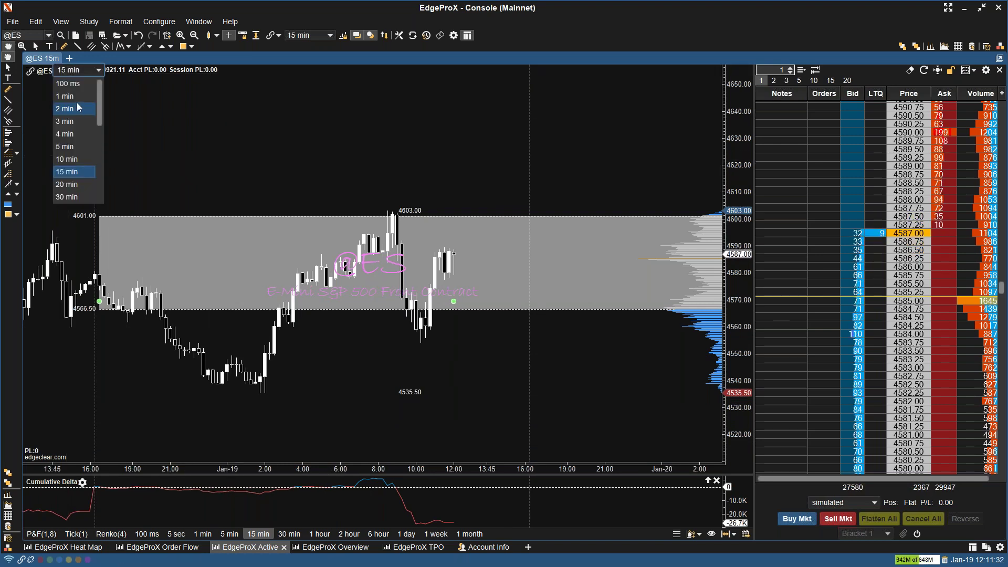
click(77, 97)
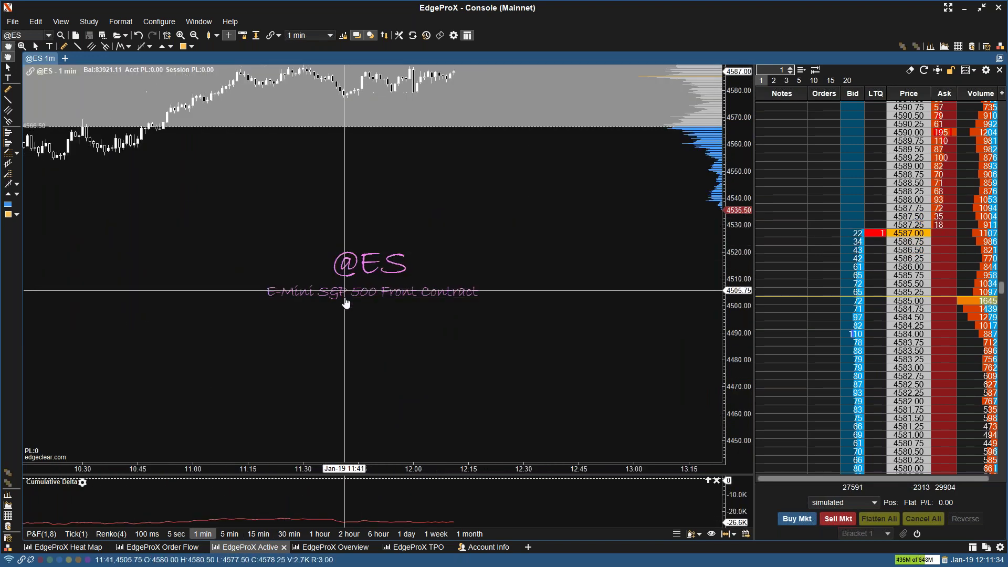
scroll(344, 299, down, 5)
drag(481, 366, 510, 373)
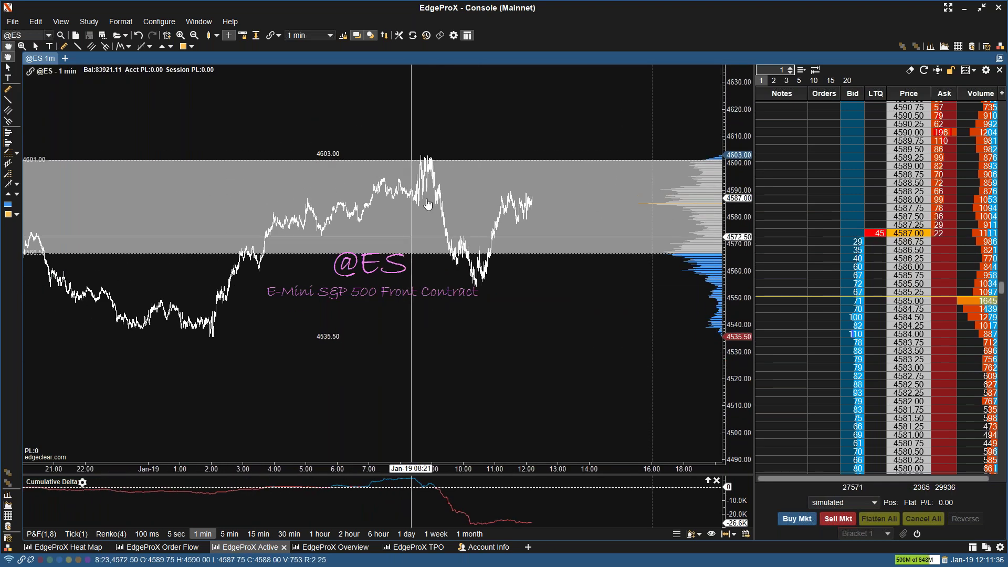
Open the shaded profile's context menu and dismiss it without changes
right_click(694, 198)
mouse_move(739, 233)
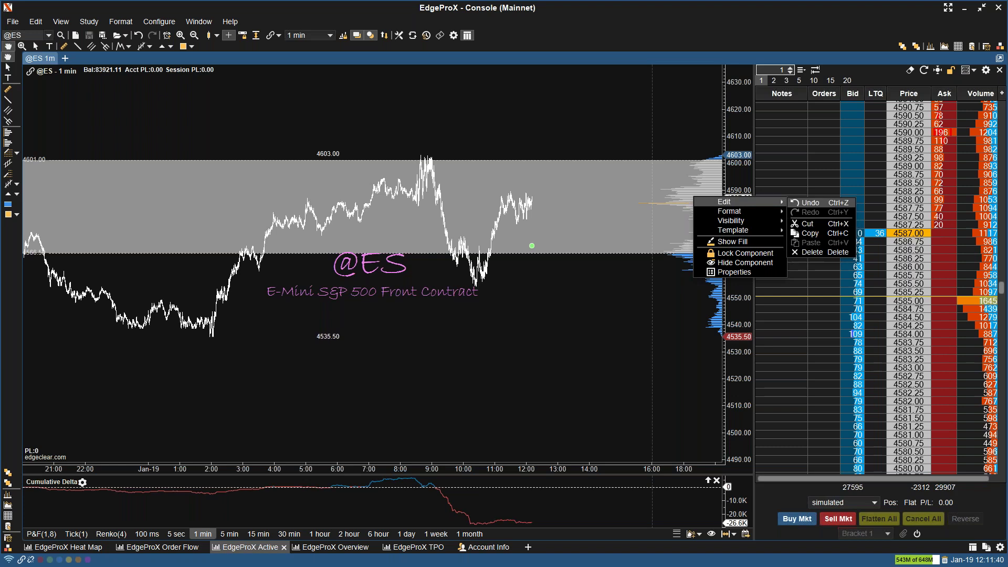
click(666, 197)
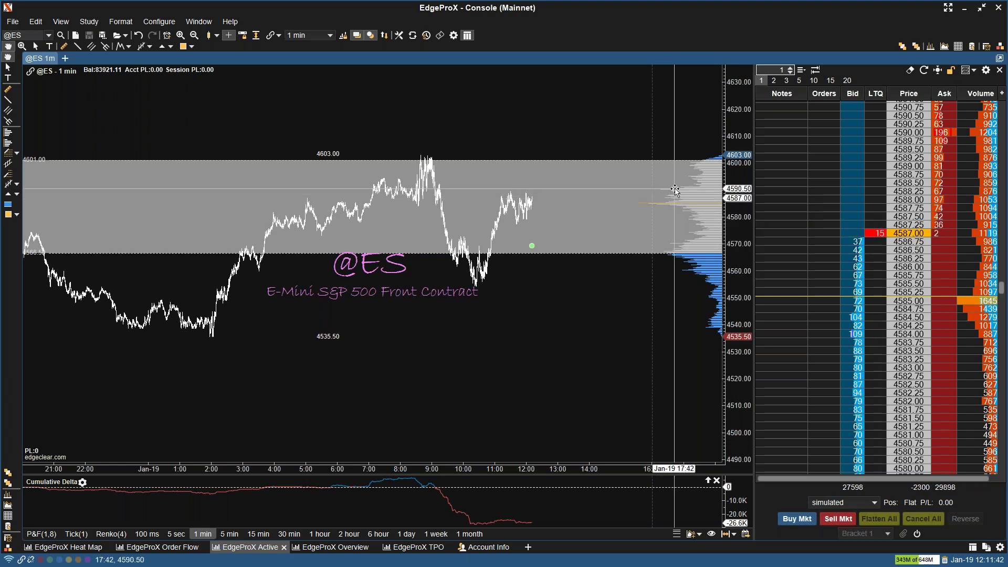
Delete the shaded profile and draw a new range volume profile over 9:00–12:30 using tick data
key(Delete)
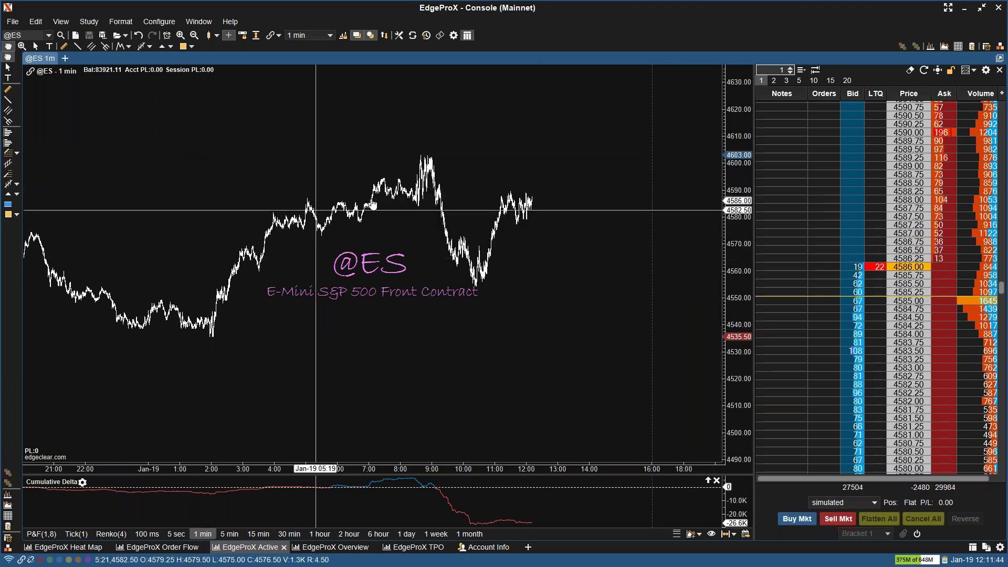
click(8, 133)
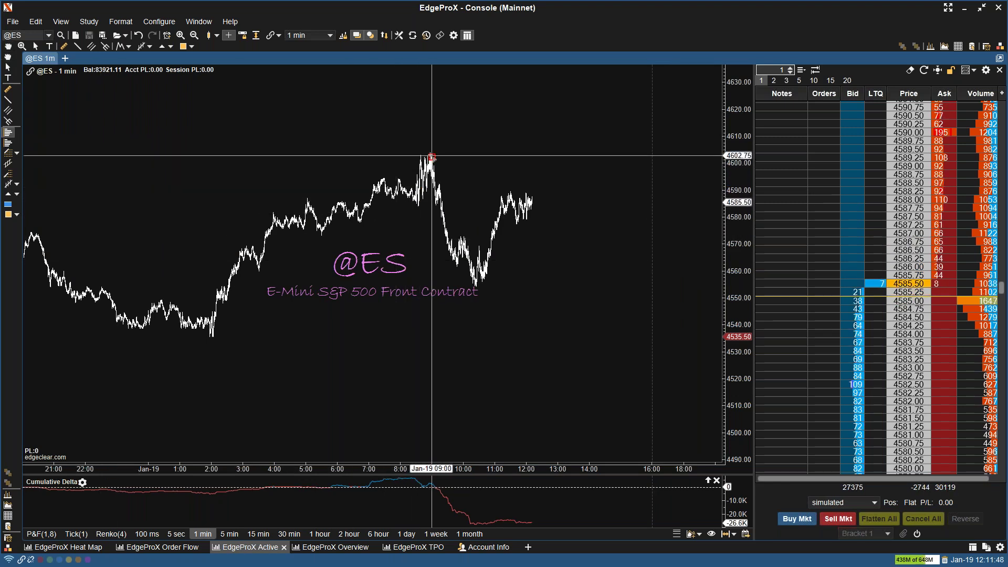
drag(428, 158, 550, 224)
click(551, 230)
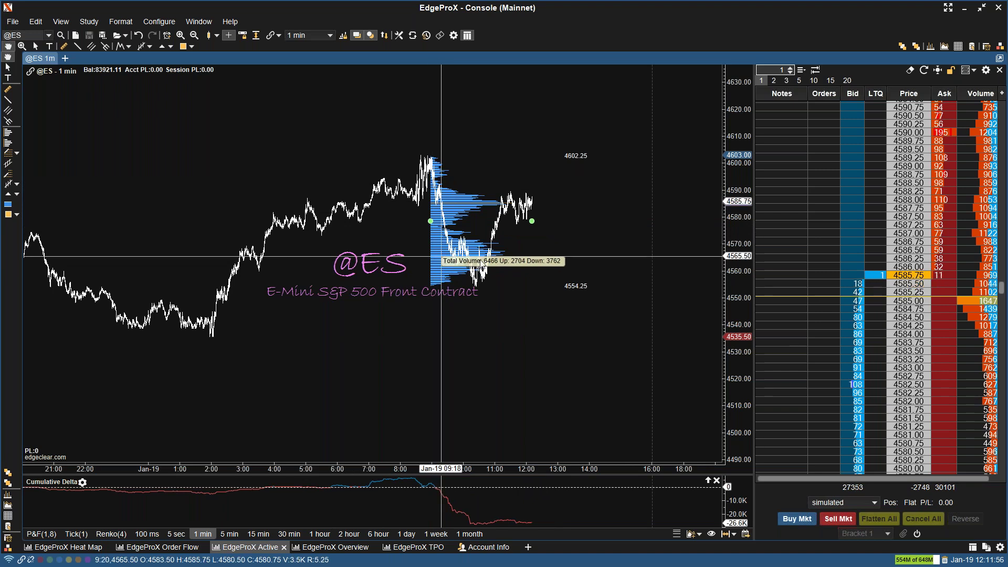
Open the new range profile's settings, cancel them, and delete the profile
double_click(446, 263)
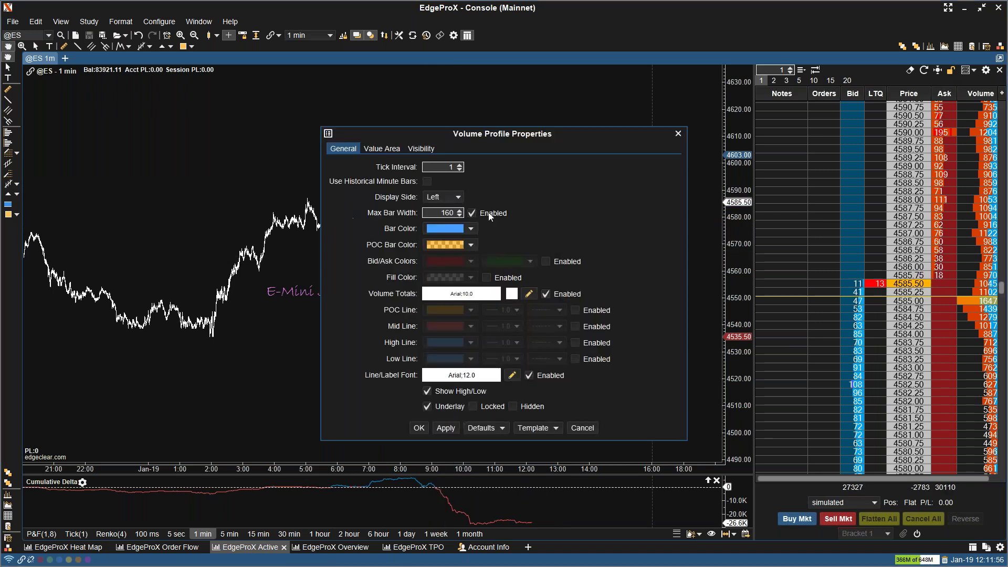
click(578, 428)
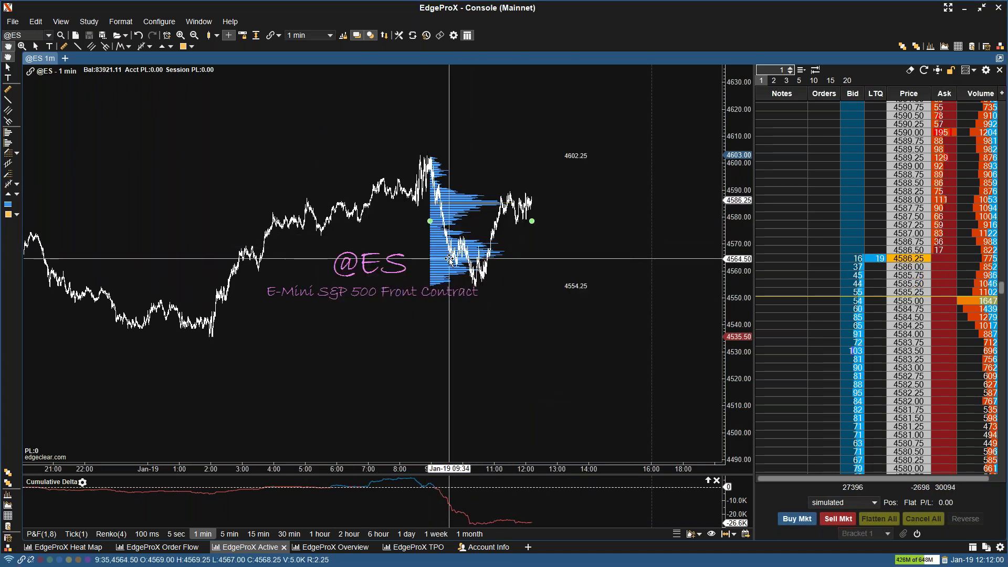
key(Delete)
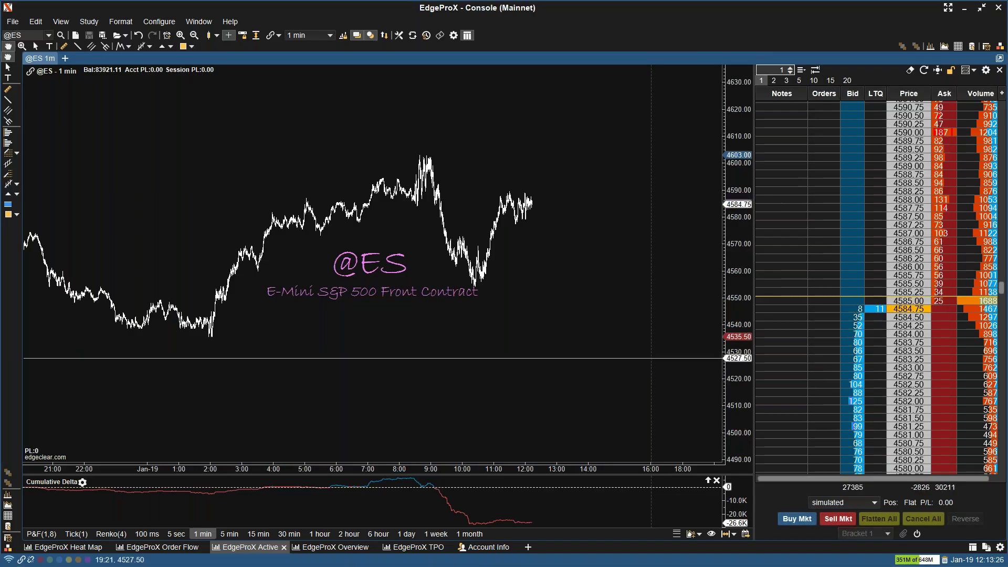
View the 100 ms Heat Map workspace, then return to the 1-minute ES chart workspace
click(67, 547)
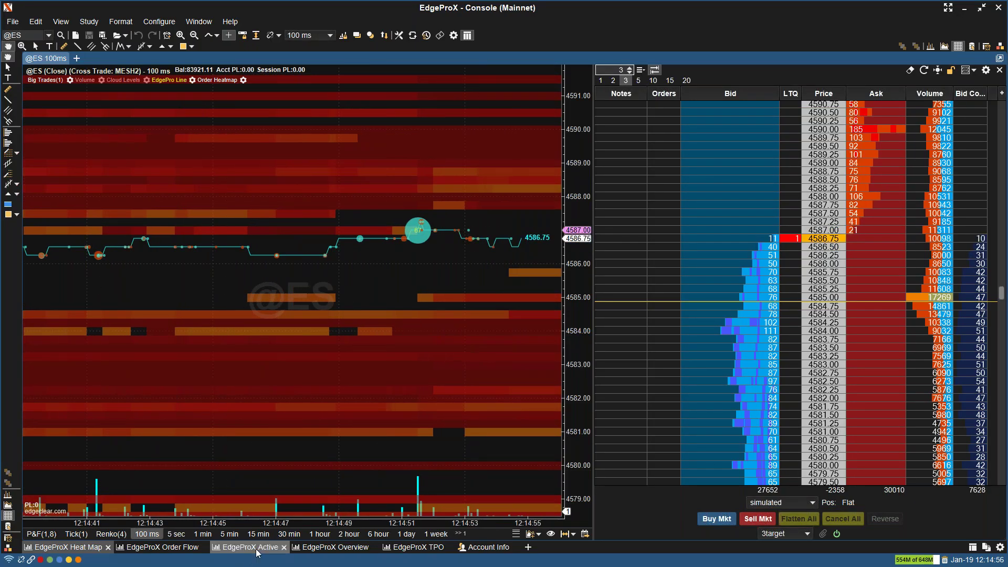
click(340, 548)
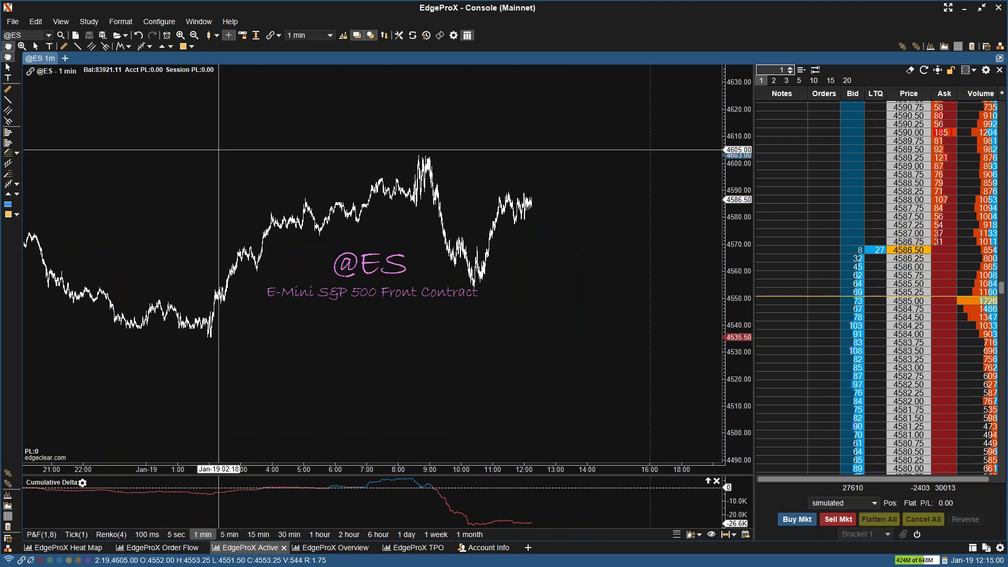
Add a daily Volume Profile study from All Studies and switch the chart to 15-minute bars
key(ctrl+shift+a)
text(v)
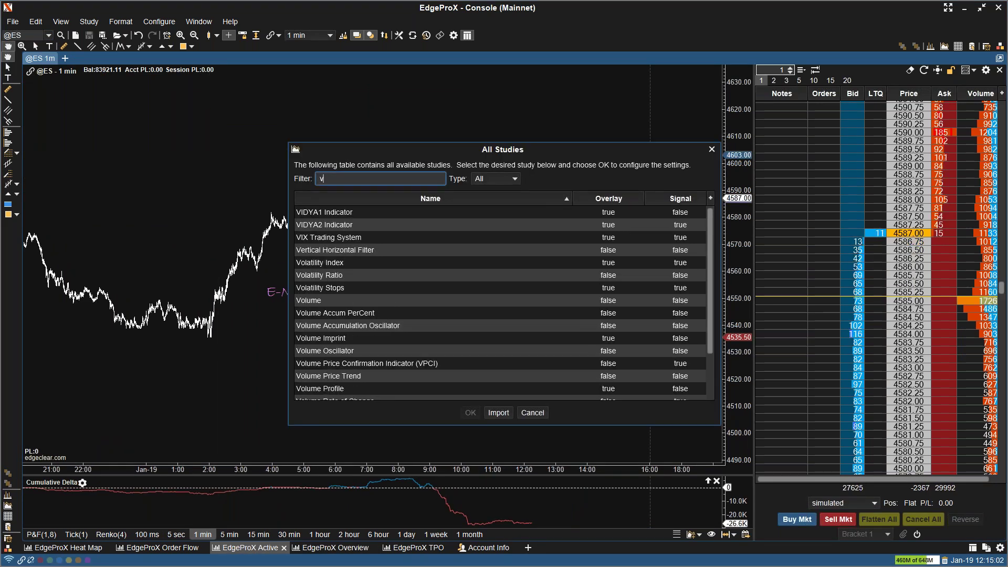
text(olume pro)
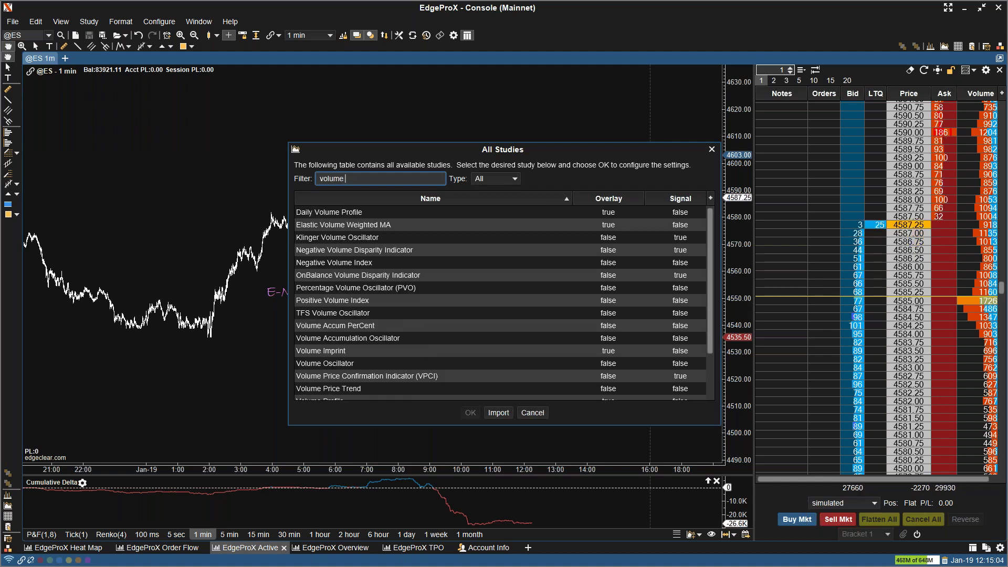
key(Down)
key(Down)
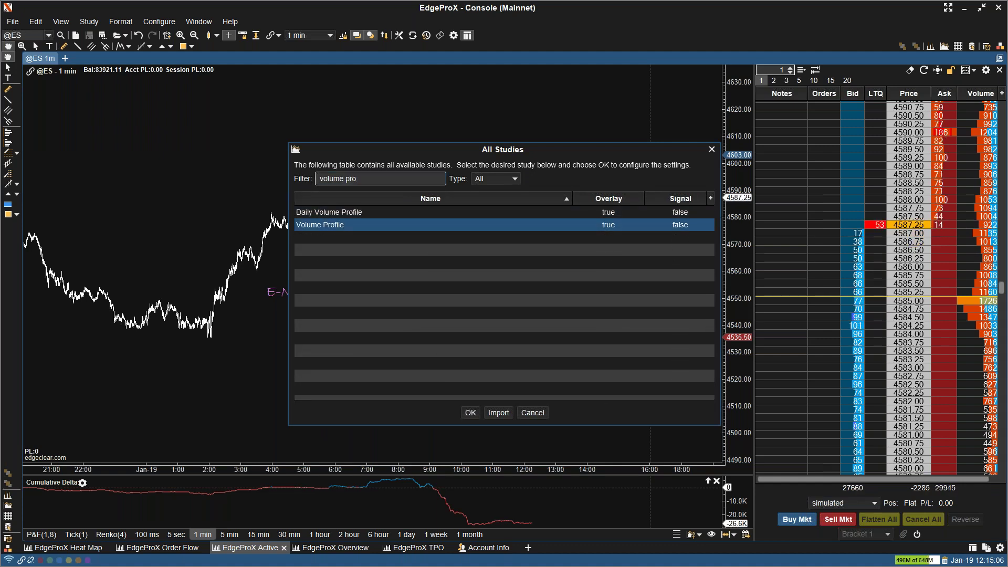
key(Return)
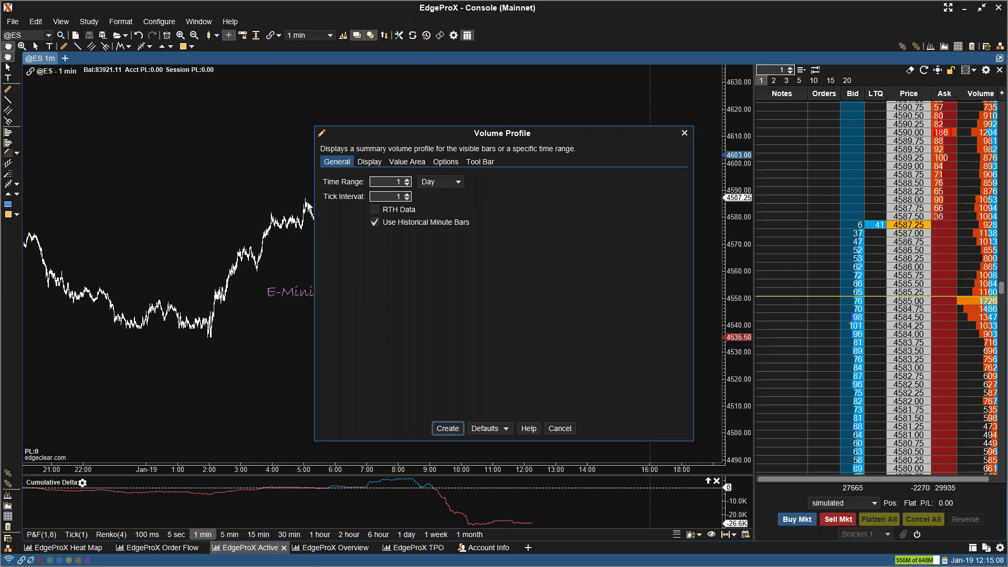
click(448, 429)
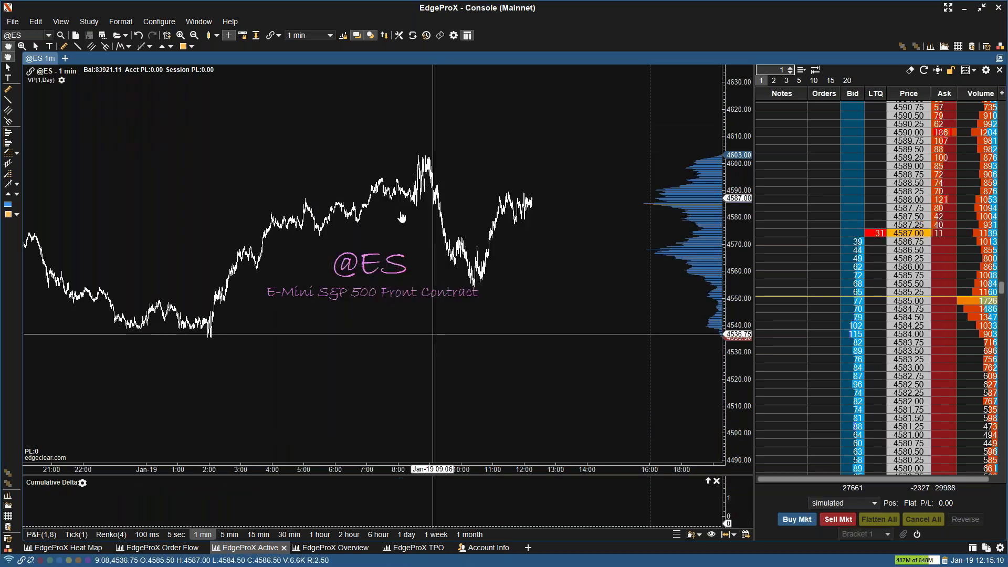
click(79, 70)
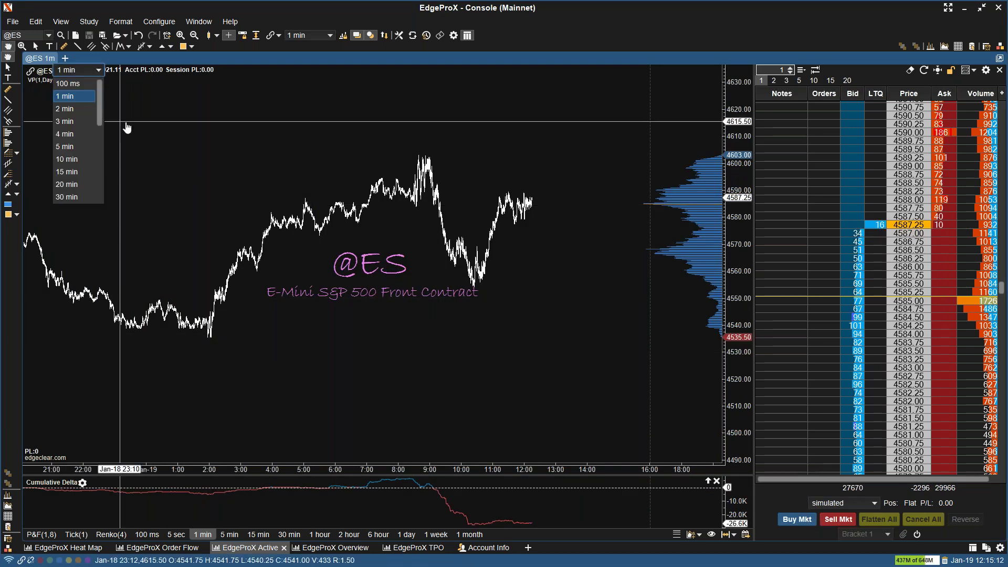
click(73, 171)
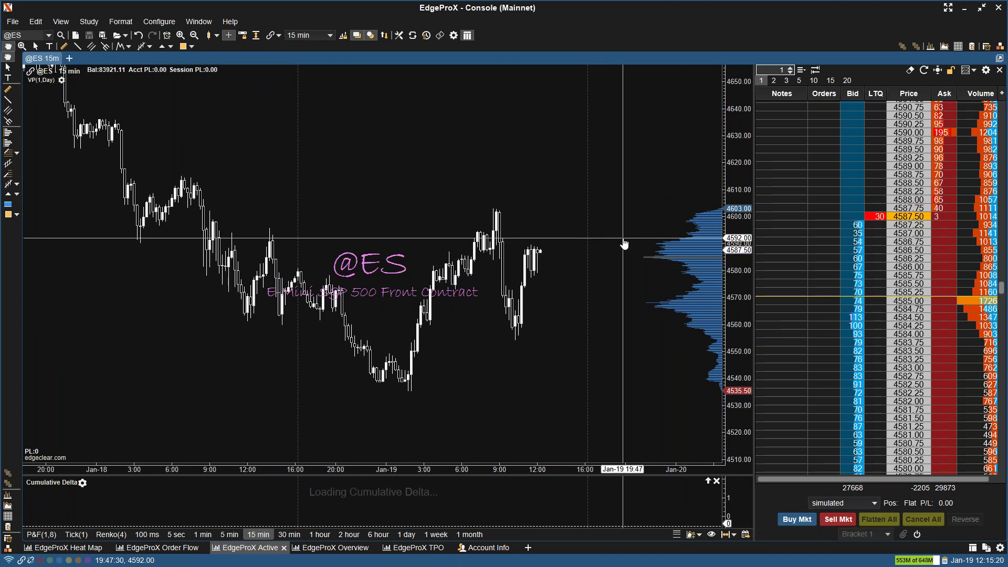
Turn on Show Value Area at 70% for the daily Volume Profile, then apply and close
double_click(687, 249)
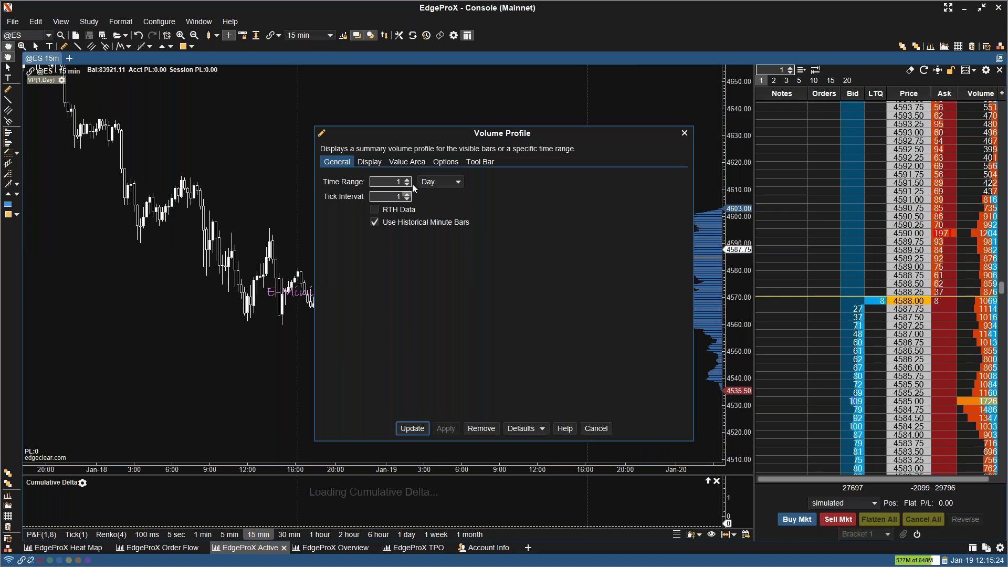
click(407, 162)
click(376, 178)
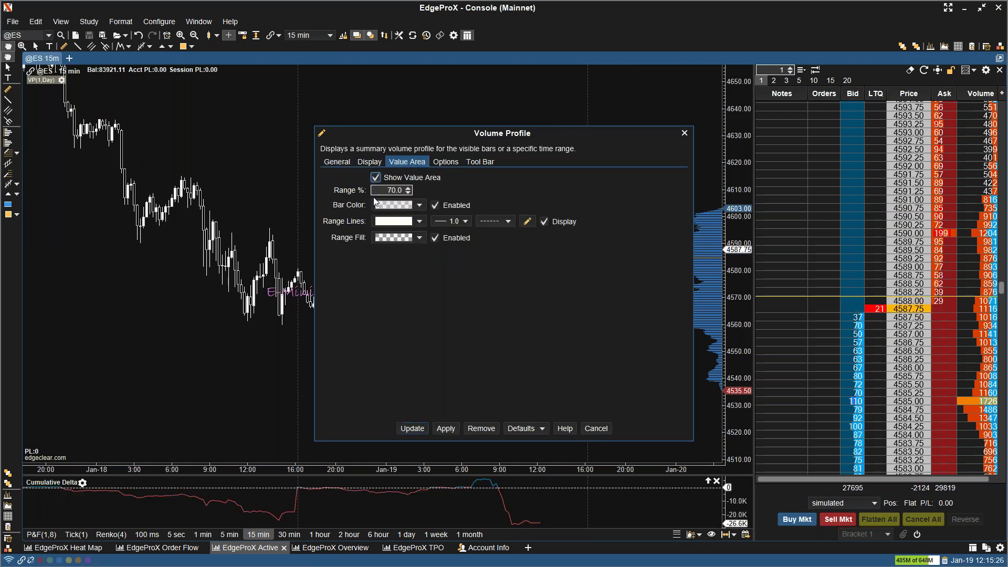
click(363, 164)
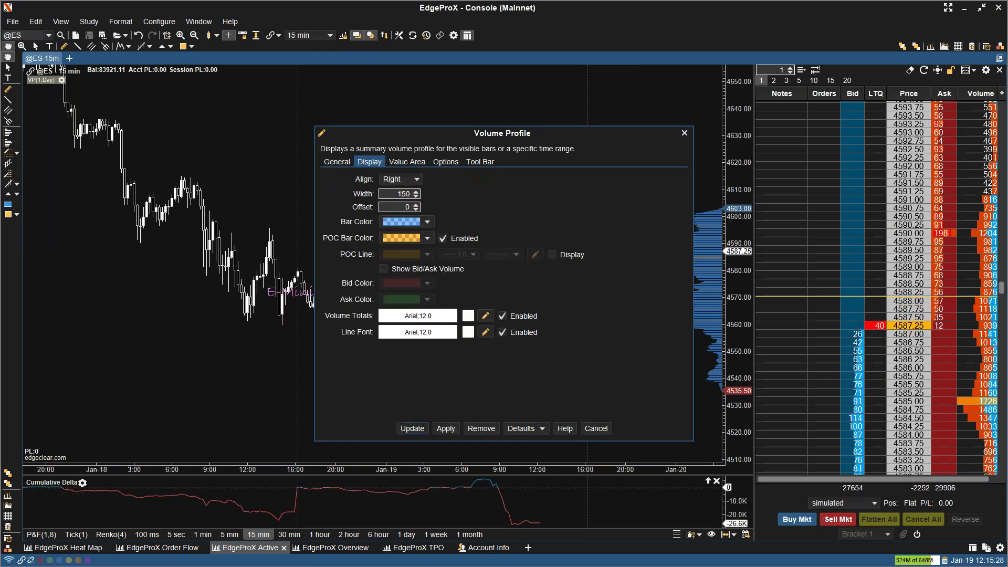
click(446, 429)
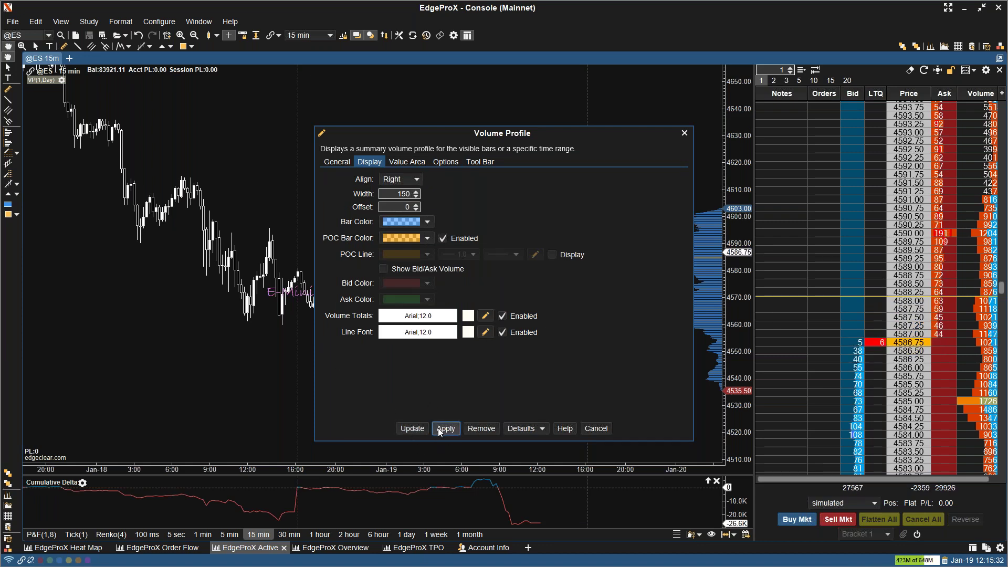
click(412, 428)
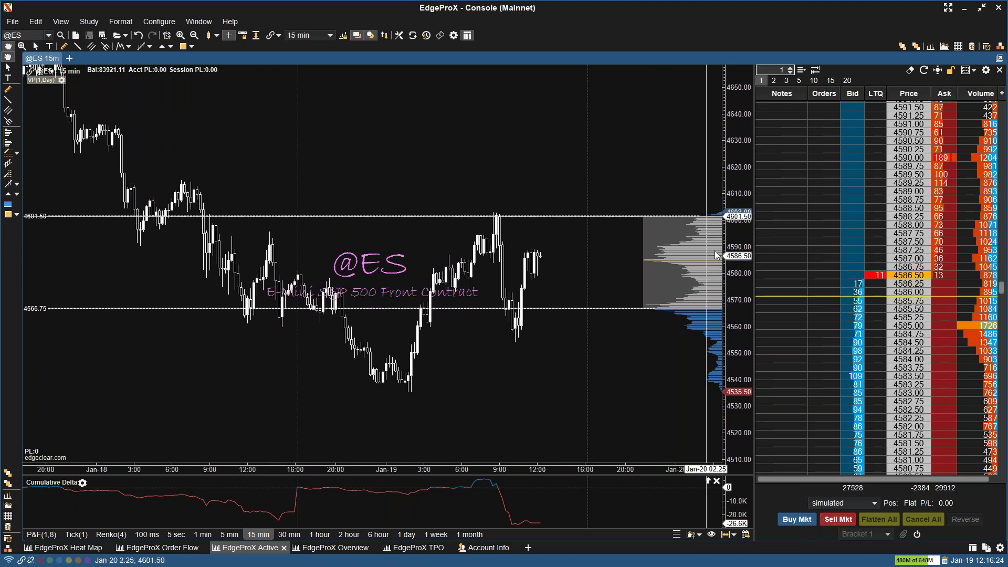
Rescale the price axis, sync it to the ladder rows, and stretch it to about 4555–4620
mouse_move(716, 255)
mouse_down()
mouse_move(722, 205)
mouse_move(720, 273)
mouse_move(720, 246)
mouse_up()
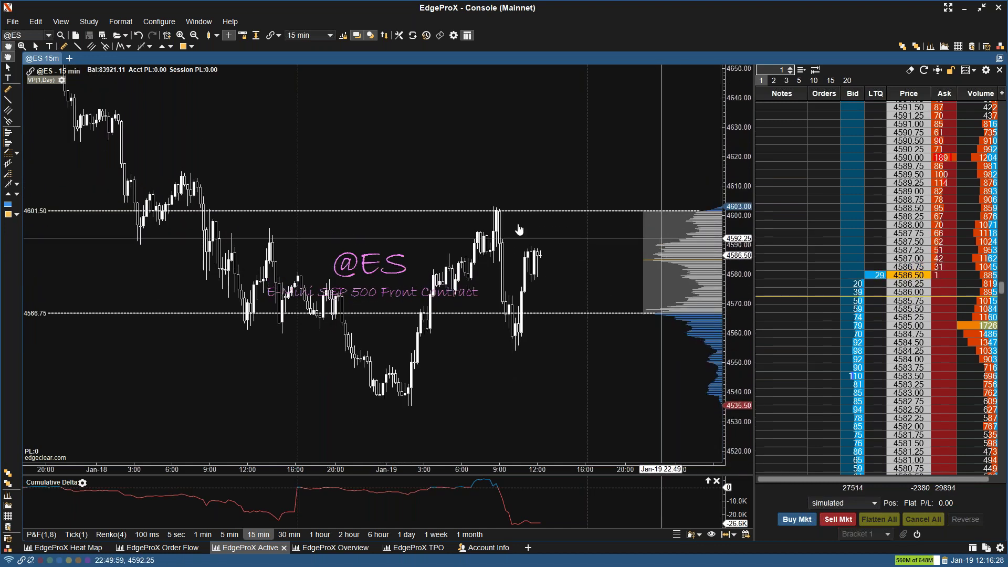
drag(519, 198, 504, 158)
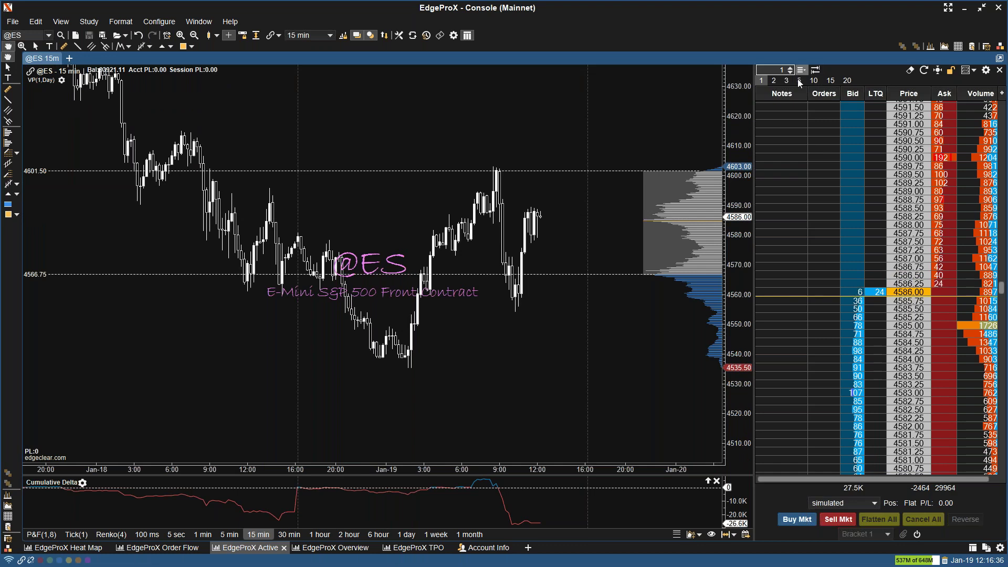
click(814, 71)
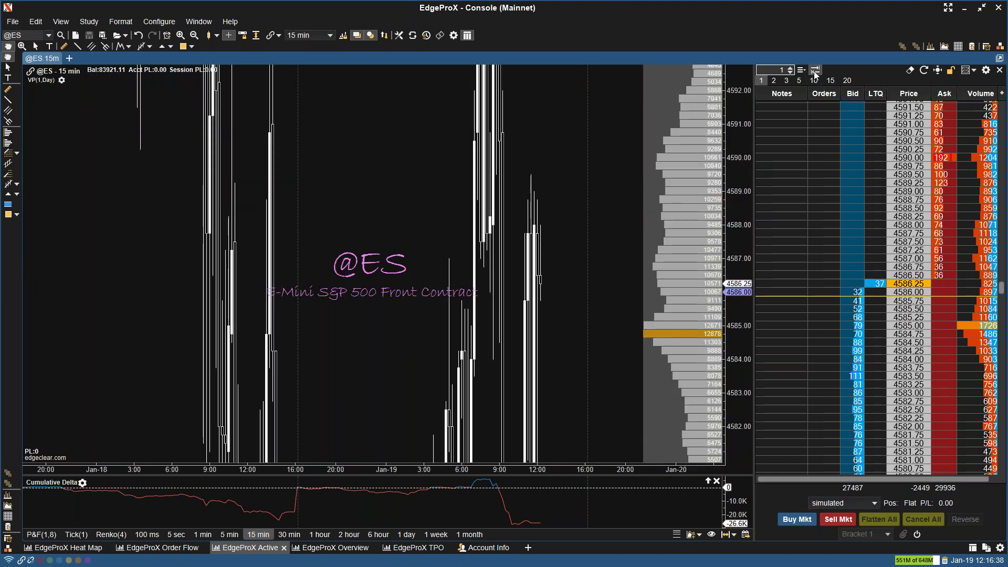
drag(740, 288, 679, 106)
Reset the price scale, compress it to a wide range, and pan to later, lower prices
drag(578, 227, 573, 178)
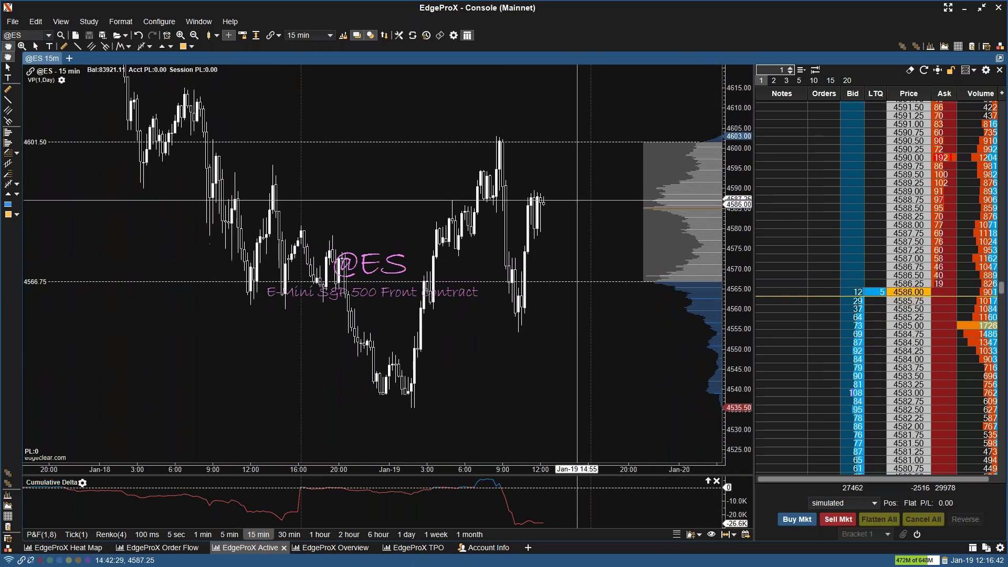
click(255, 35)
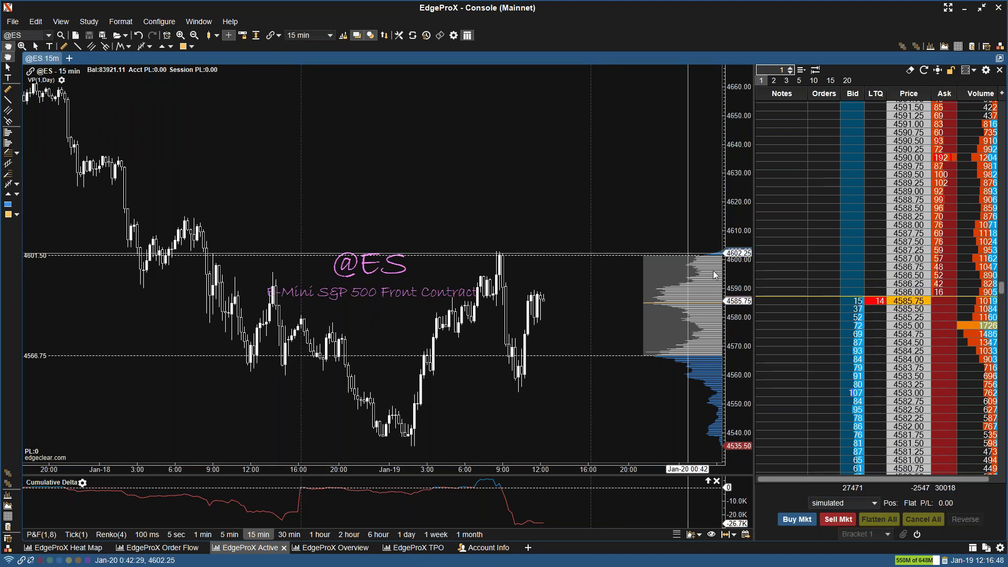
mouse_move(735, 247)
mouse_down()
mouse_move(734, 202)
mouse_move(722, 243)
mouse_up()
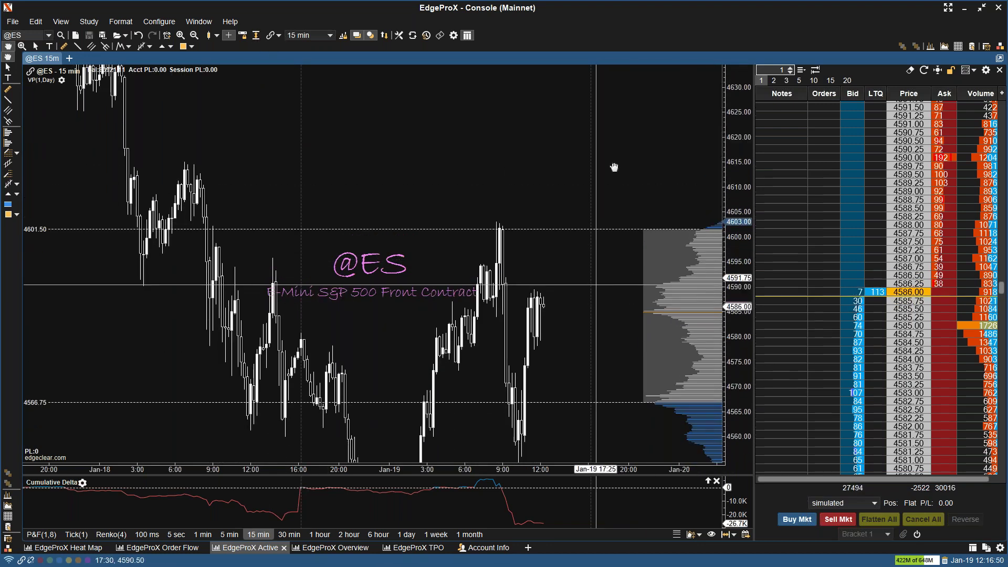
drag(614, 167, 531, 120)
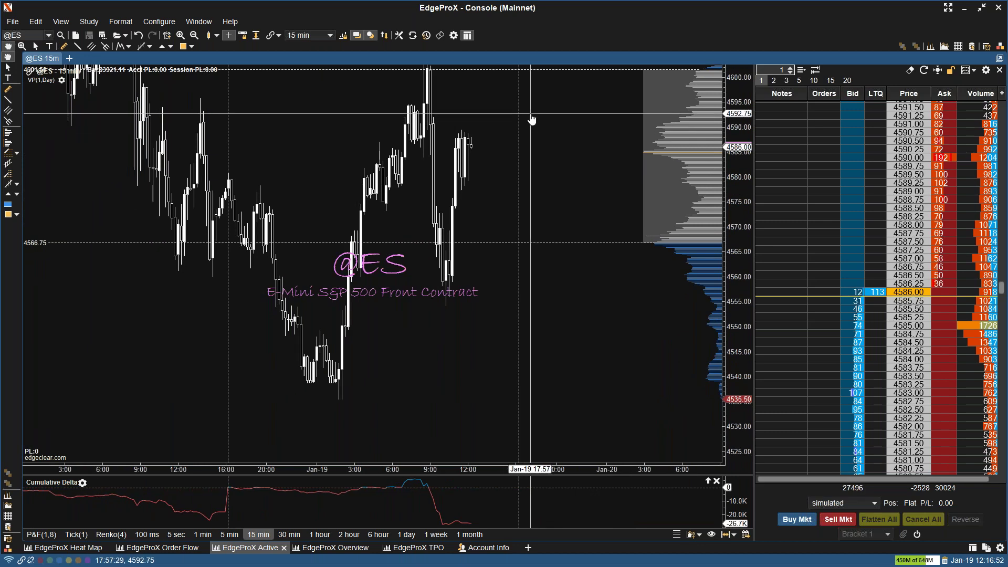